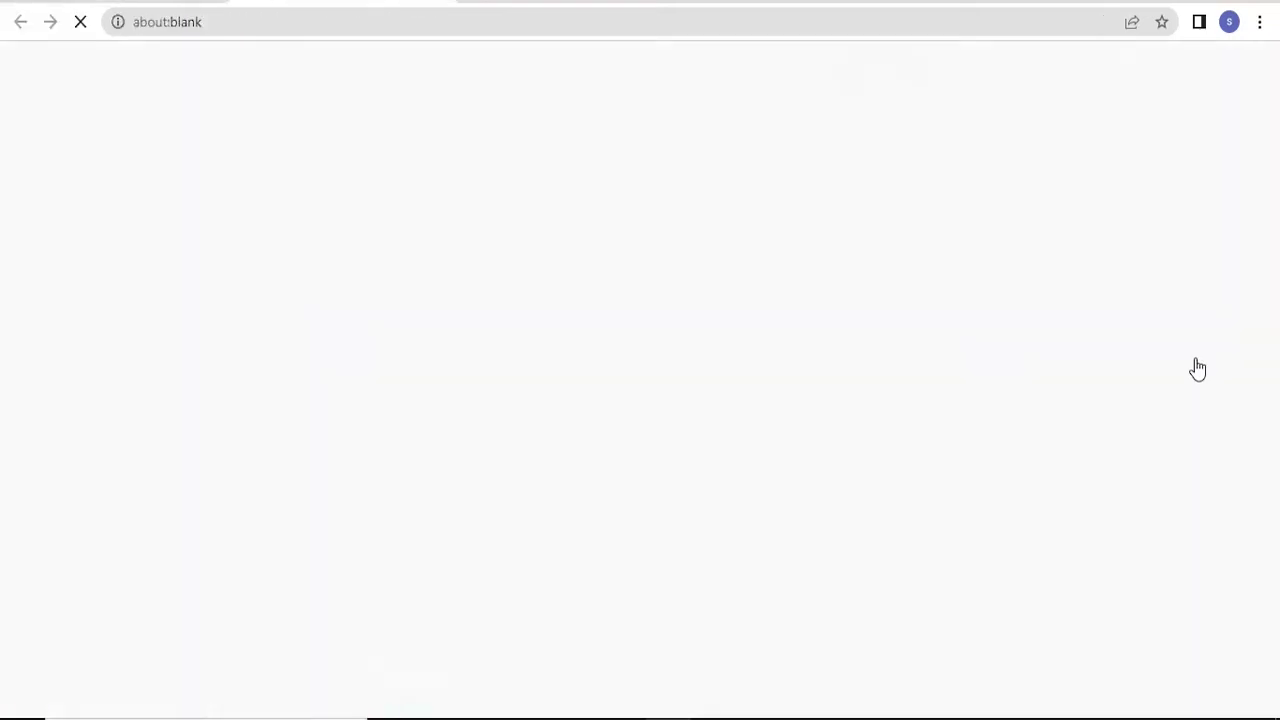
Open the end screen editor for the published video about publishing an unpublished Facebook page
left_click_drag(1276, 268, 1276, 637)
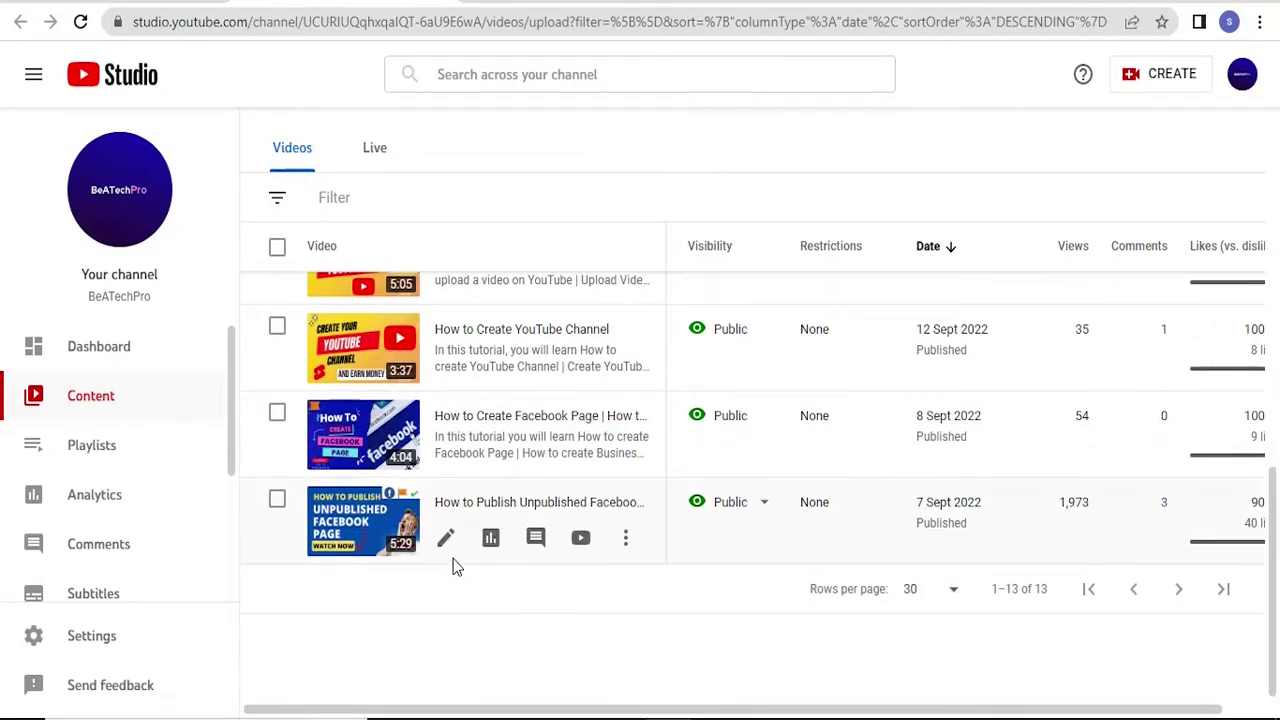
left_click(449, 548)
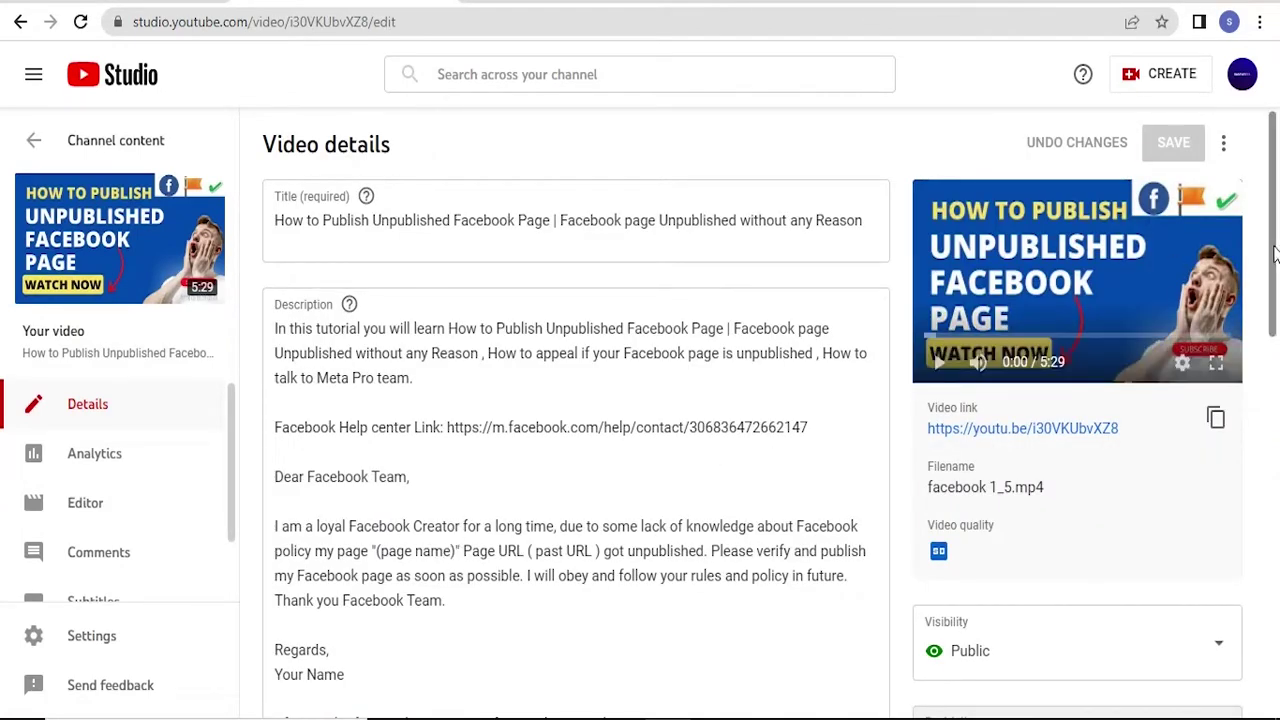
left_click_drag(1274, 254, 1277, 393)
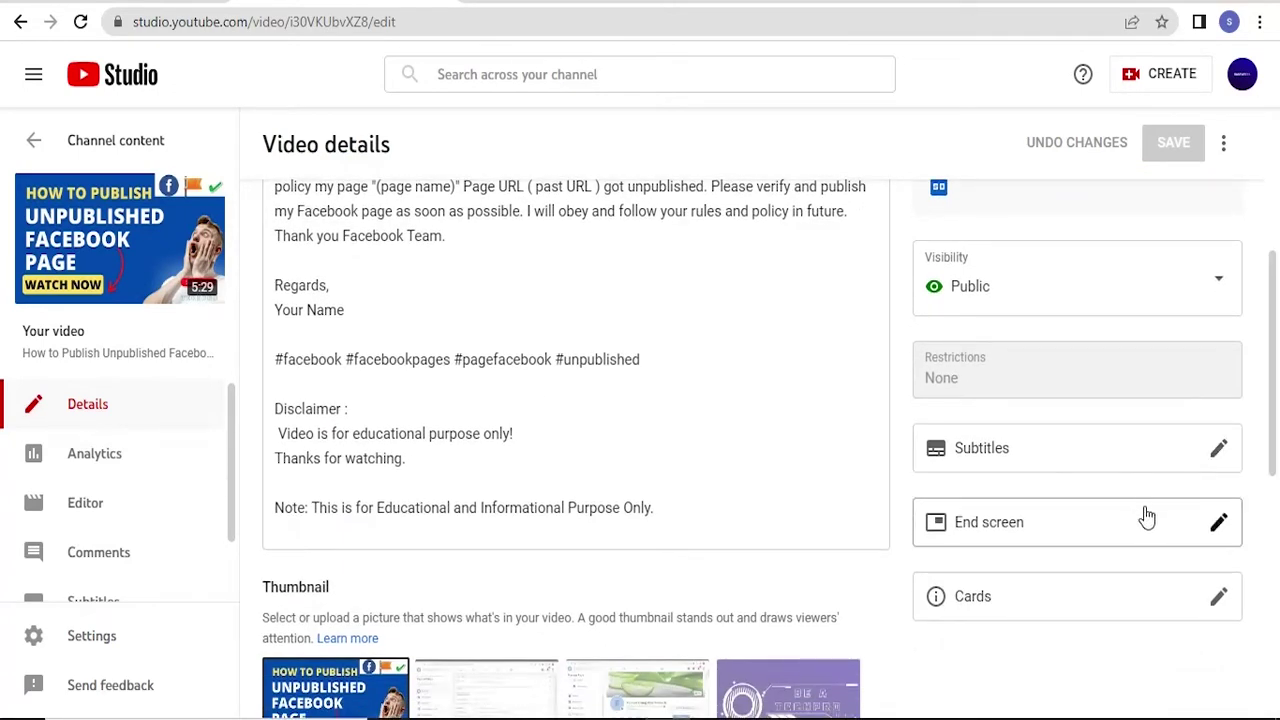
left_click(1217, 531)
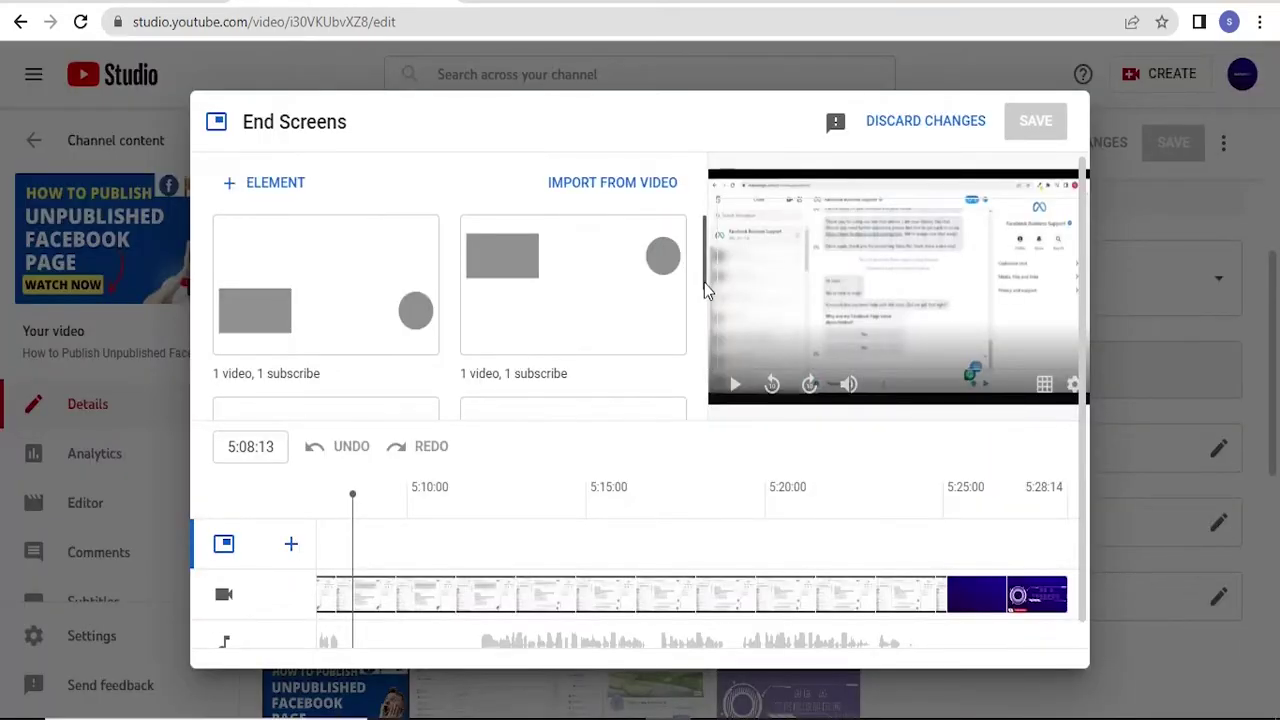
Apply the end screen template with 2 videos
left_click_drag(704, 282, 704, 294)
scroll(704, 297, "down", 1)
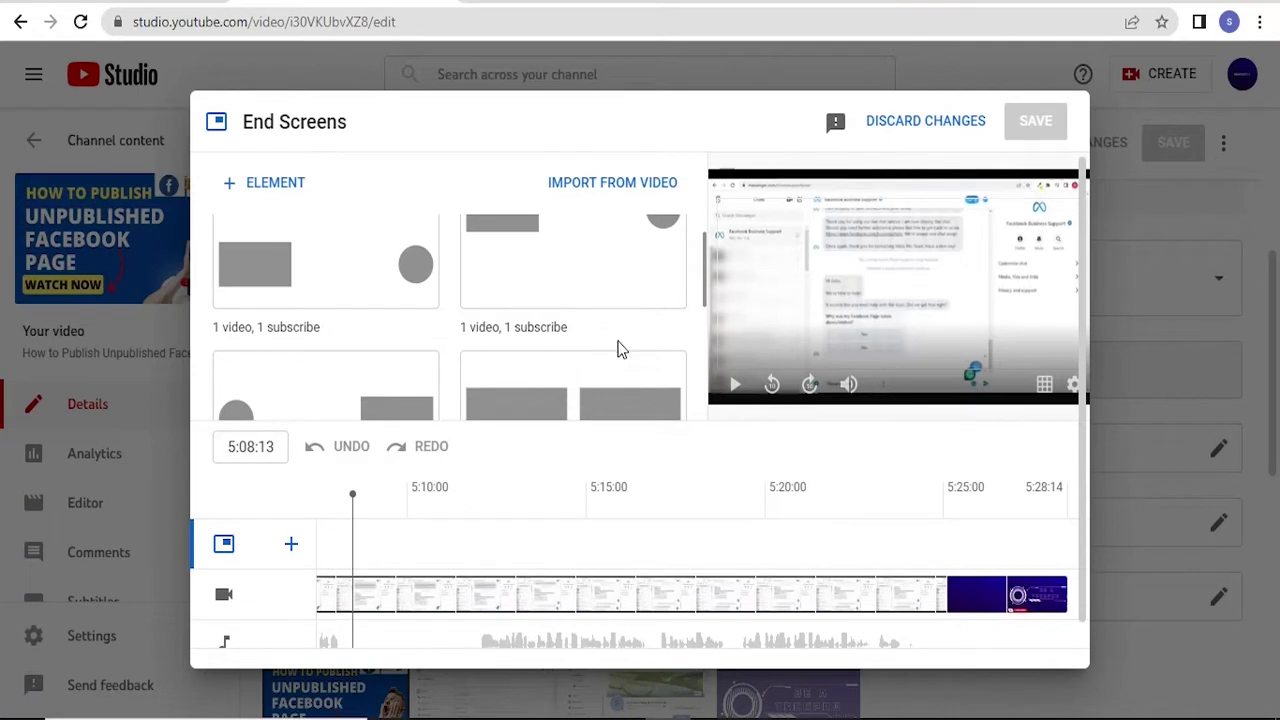
left_click_drag(705, 303, 707, 354)
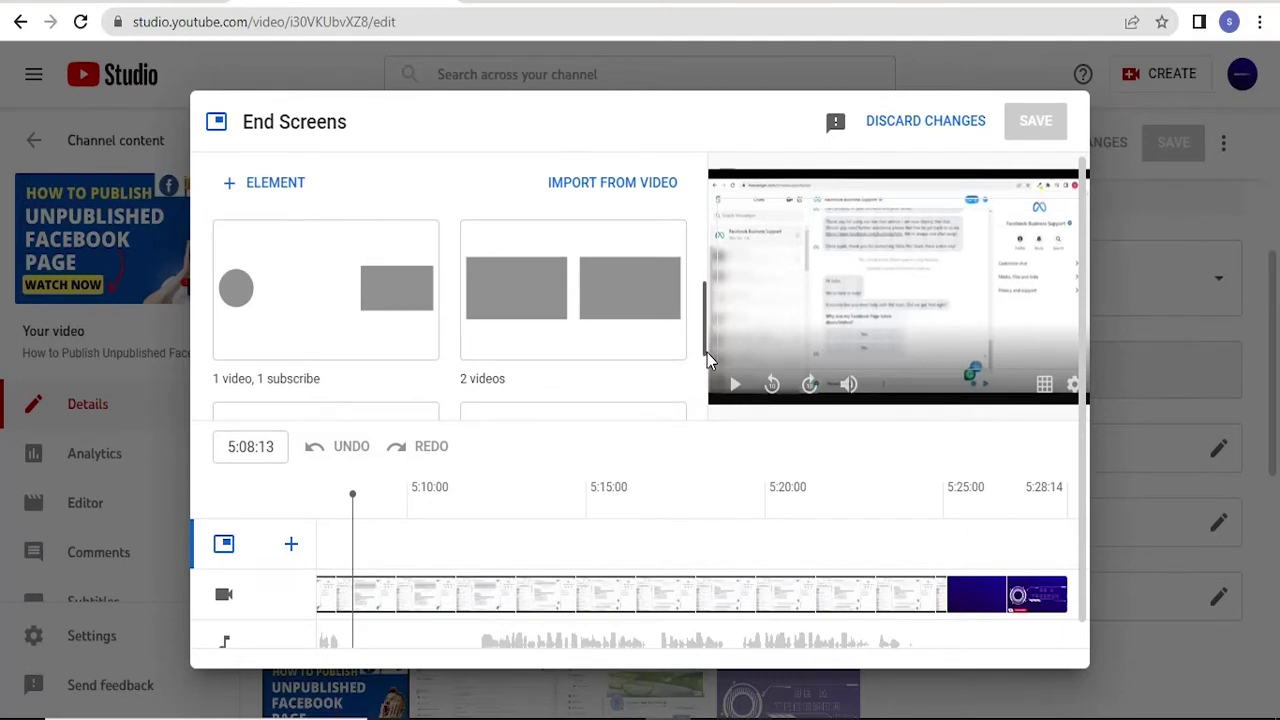
left_click(625, 320)
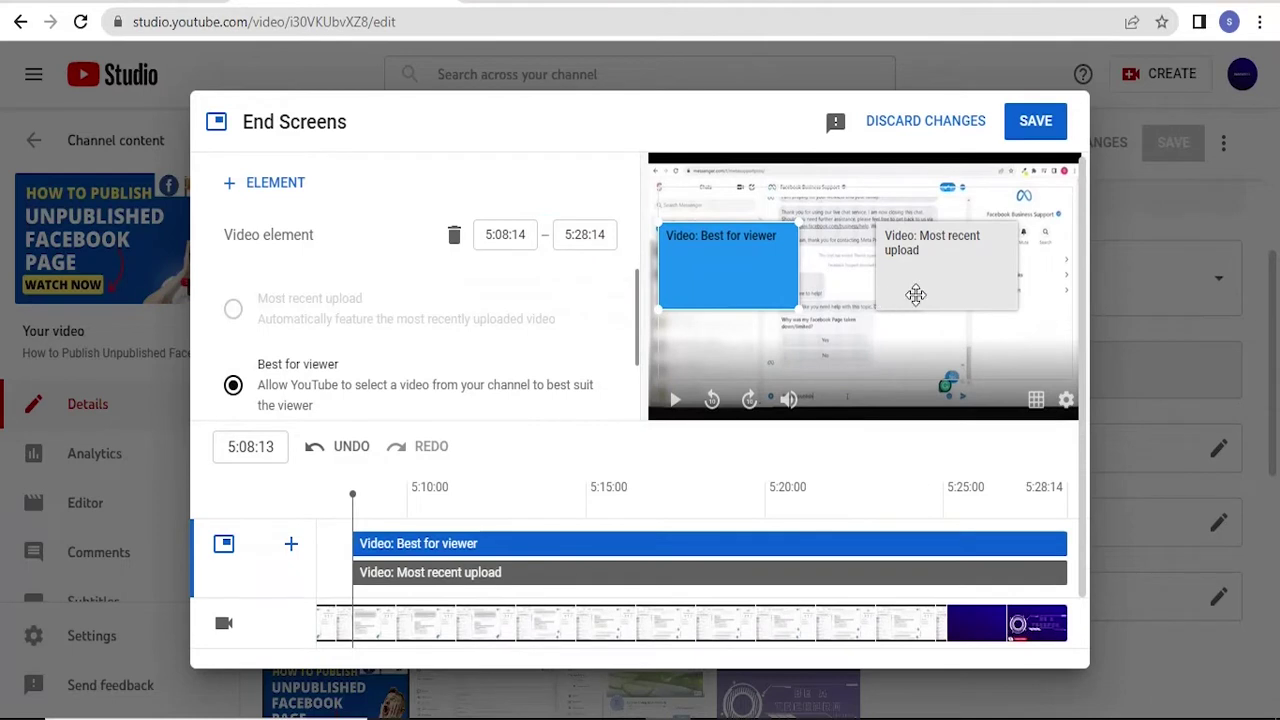
Reposition the "Best for viewer" and "Most recent upload" elements in the preview, leaving a clear gap between them
left_click_drag(928, 294, 968, 294)
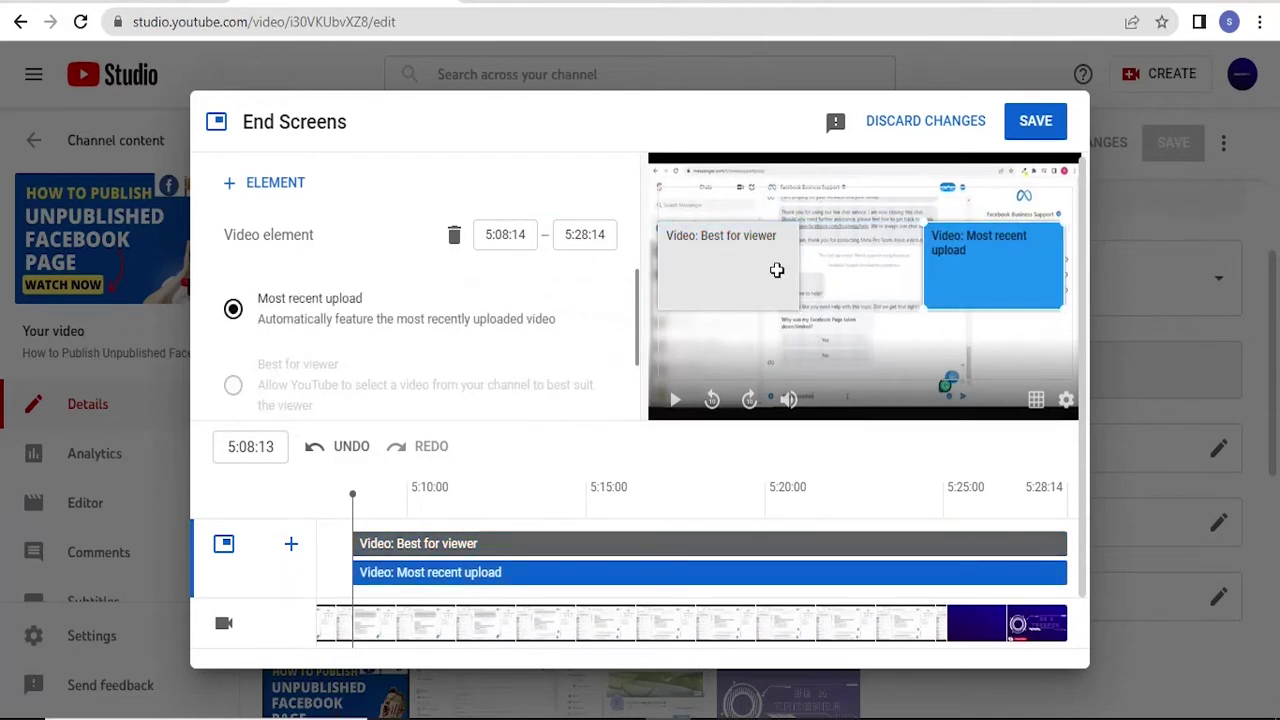
left_click_drag(771, 270, 790, 271)
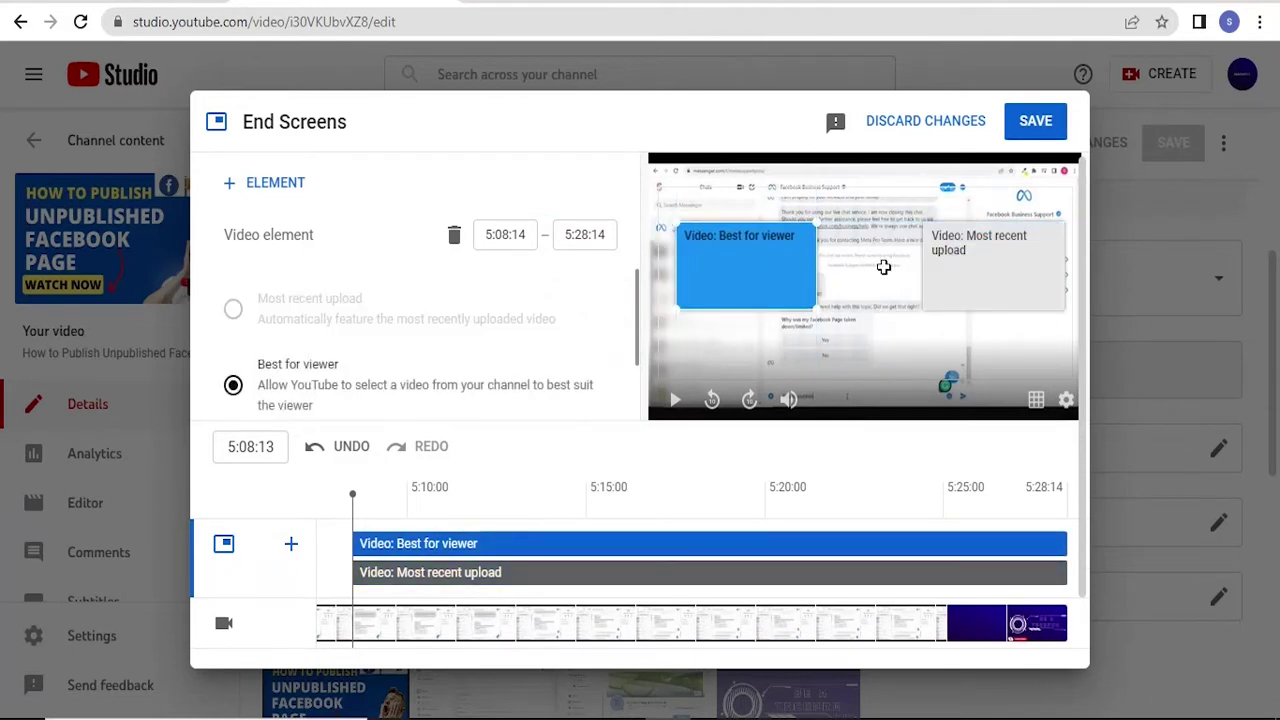
left_click(940, 279)
left_click_drag(940, 279, 929, 279)
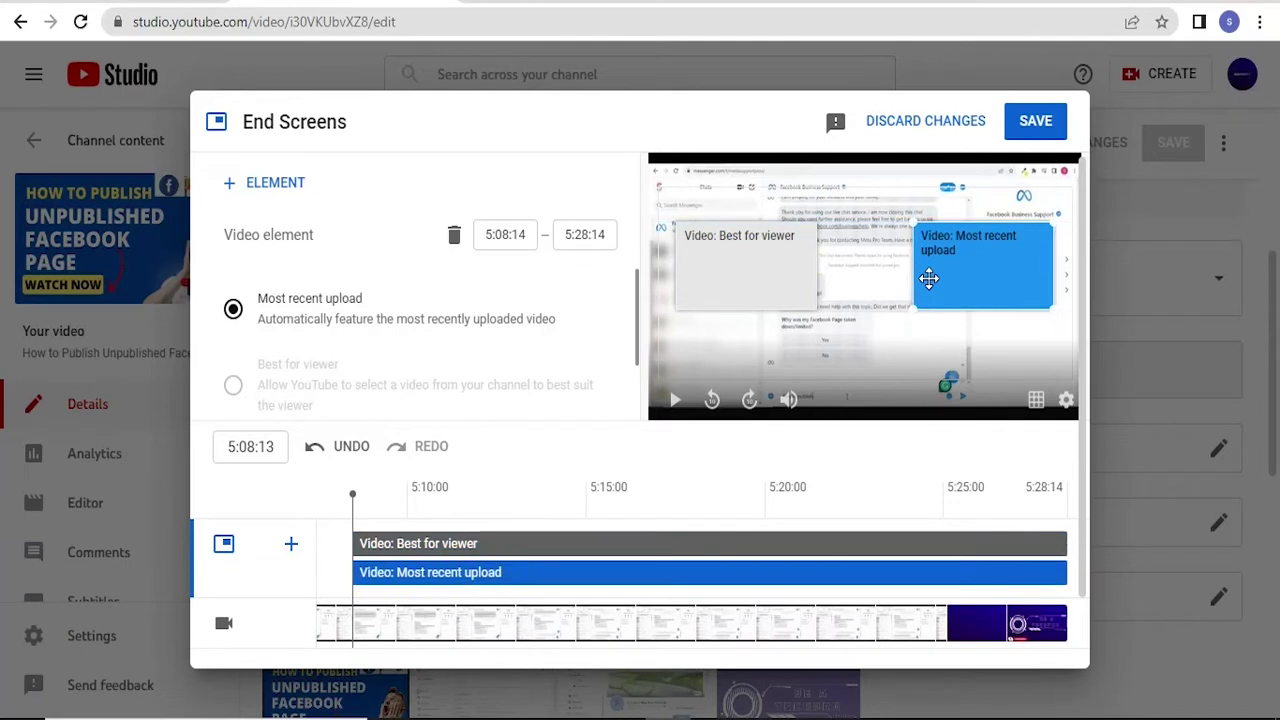
Set the "Best for viewer" element to the specific video "How to Make Money on Fiverr"
left_click(798, 282)
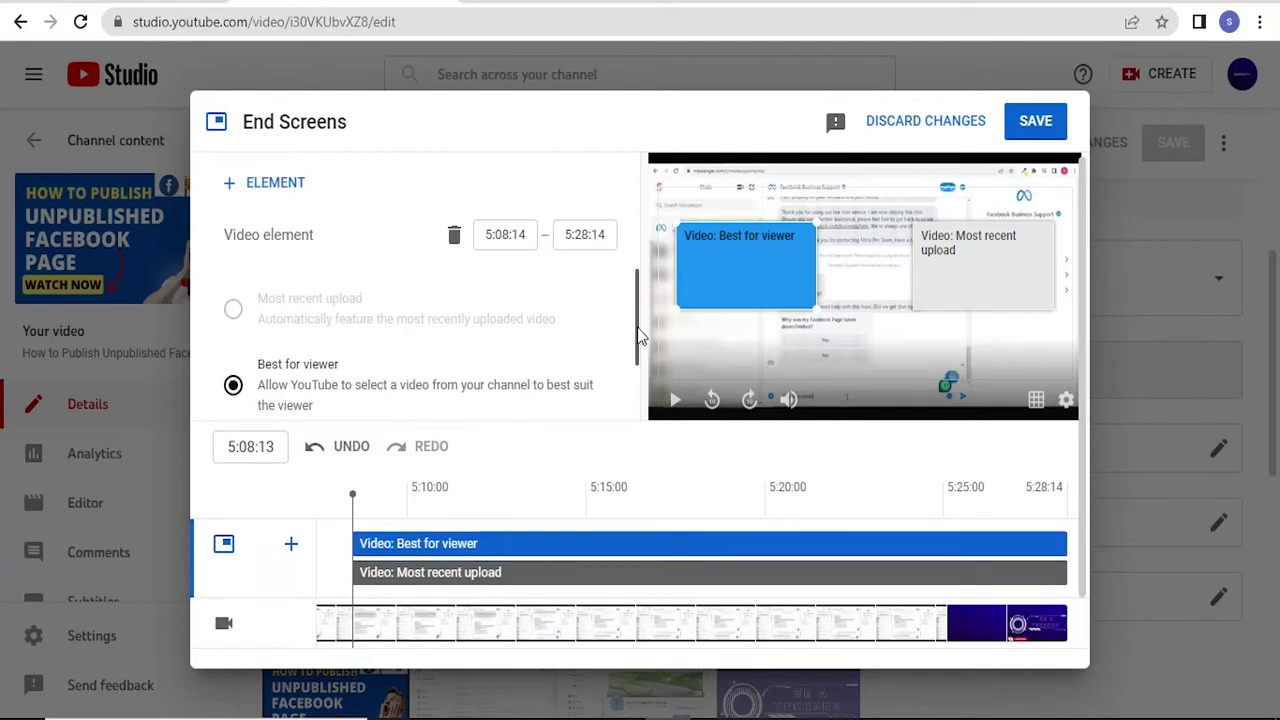
left_click_drag(641, 338, 641, 386)
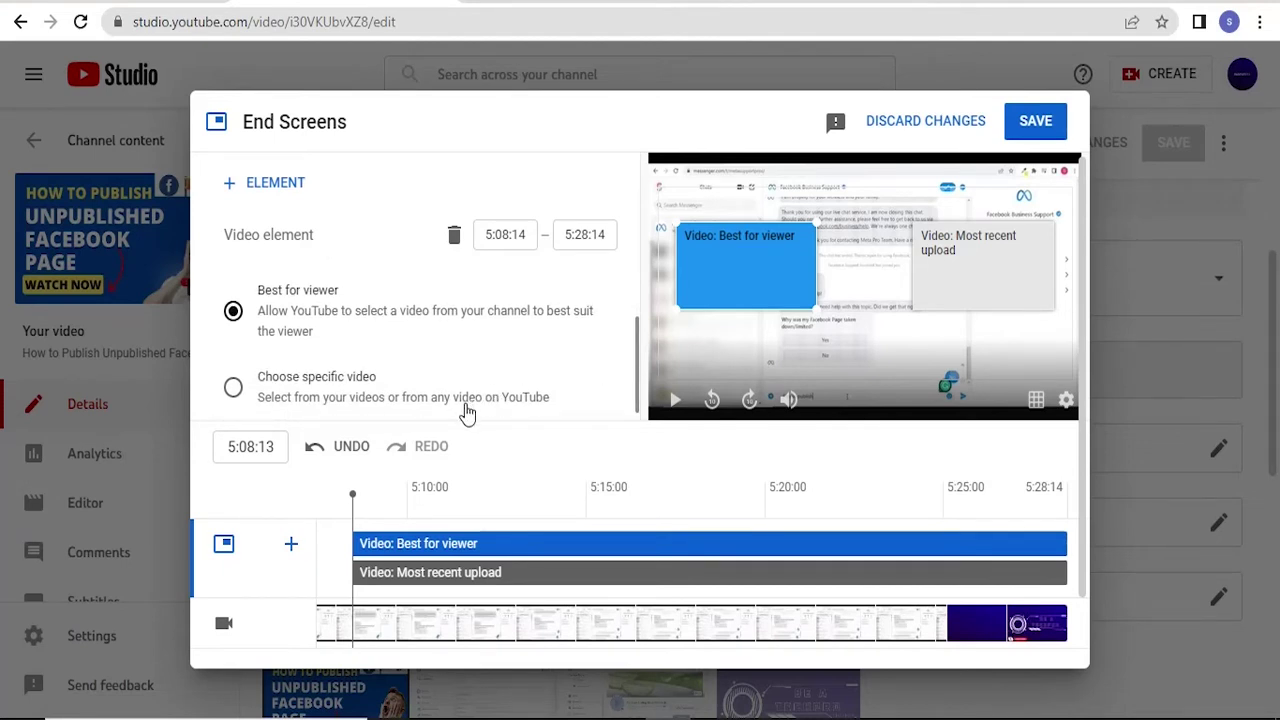
left_click(233, 389)
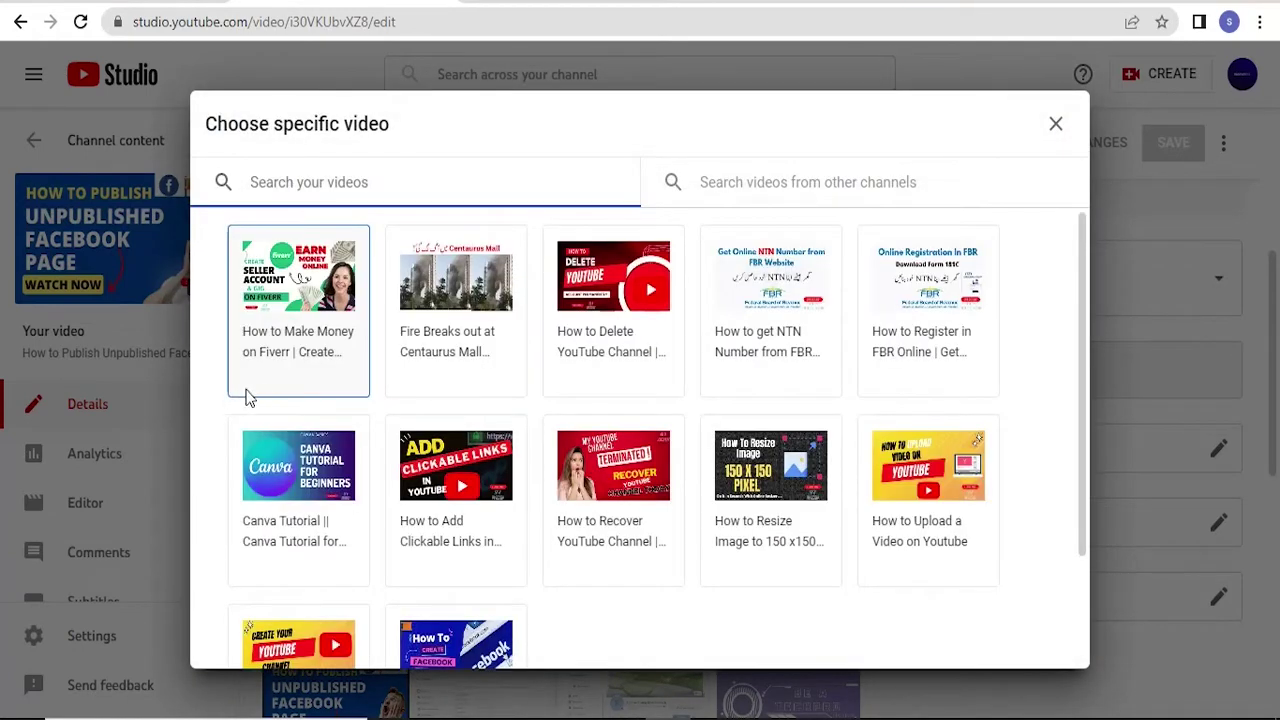
left_click(302, 340)
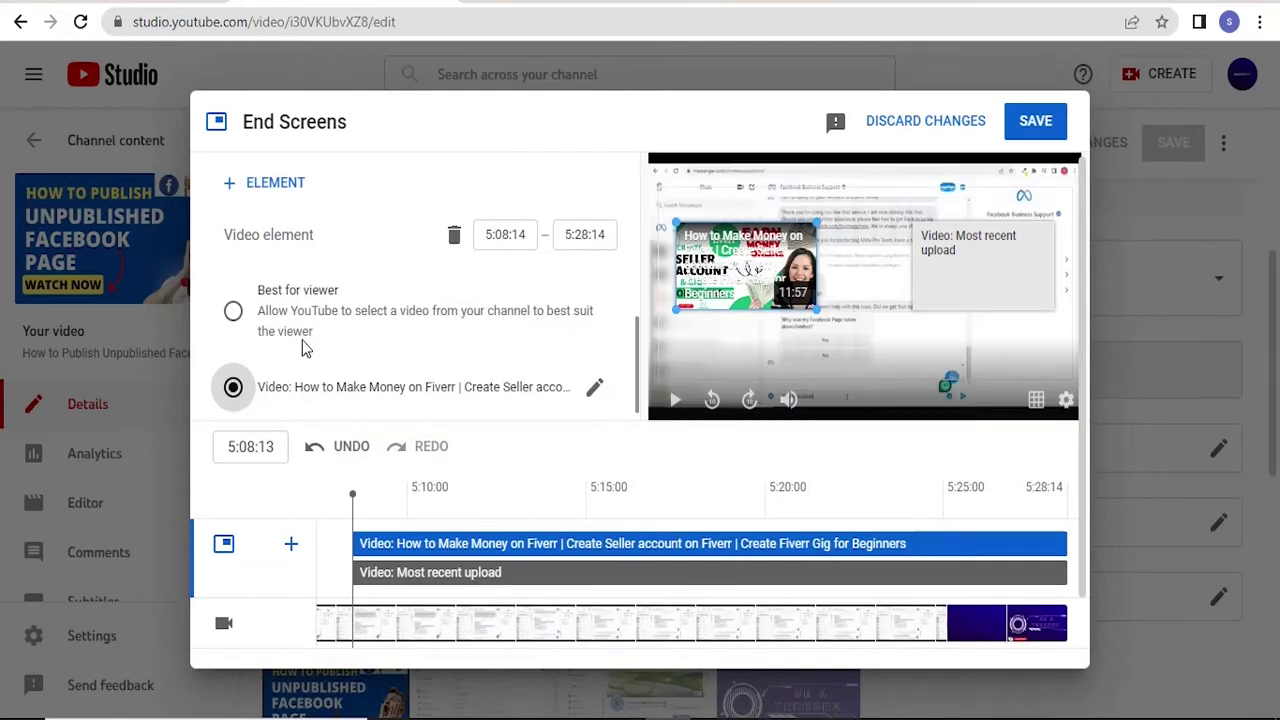
Set the "Most recent upload" element to the specific video "Canva Tutorial || Canva Tutorial for Beginners"
left_click(997, 268)
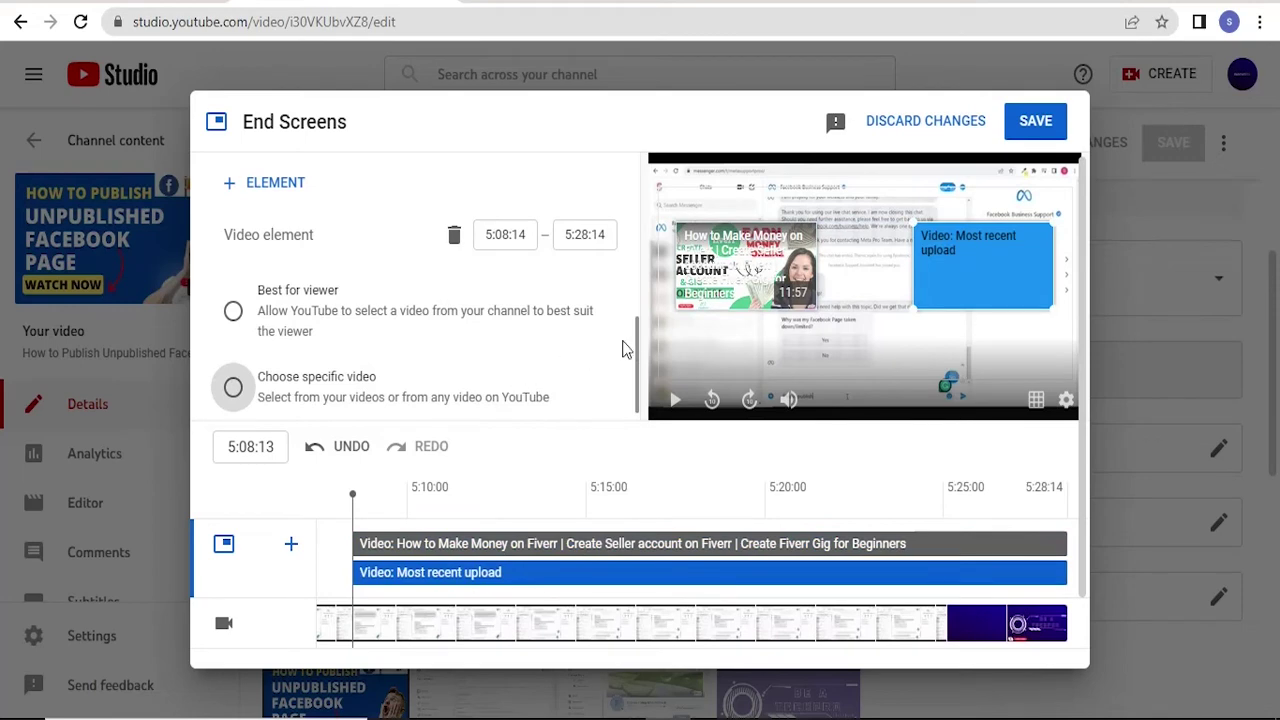
scroll(640, 365, "down", 1)
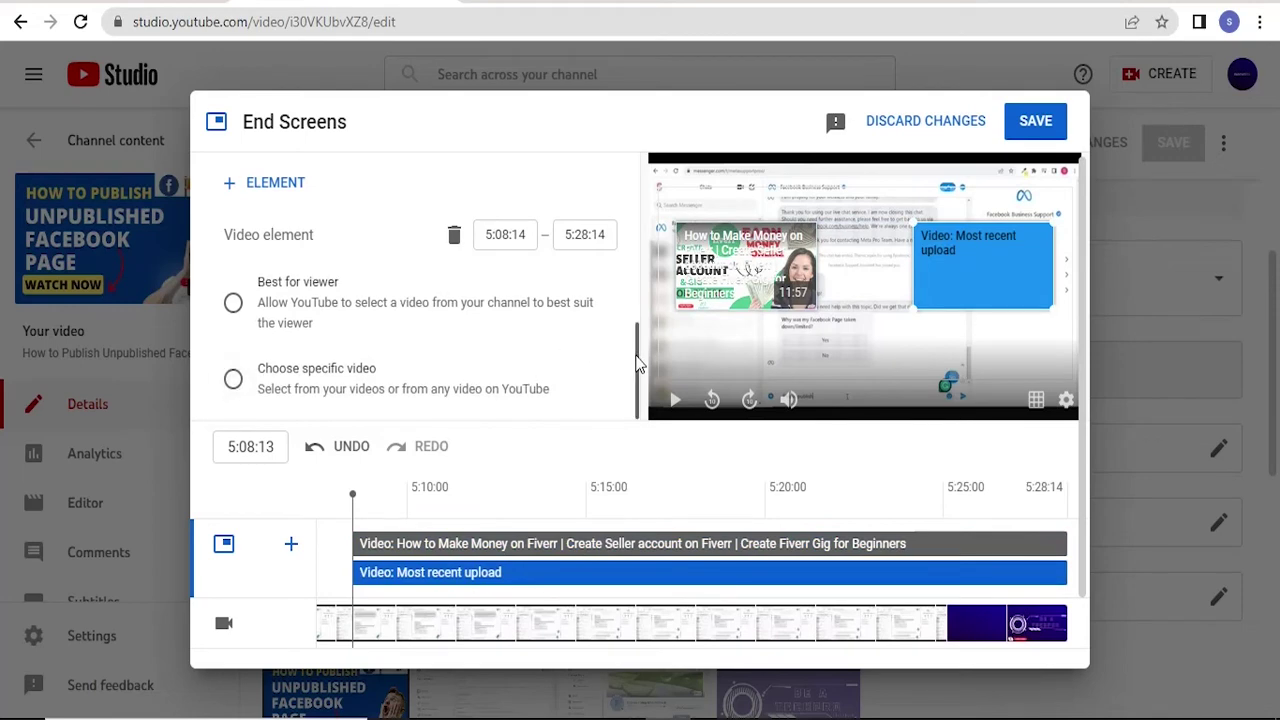
left_click(234, 384)
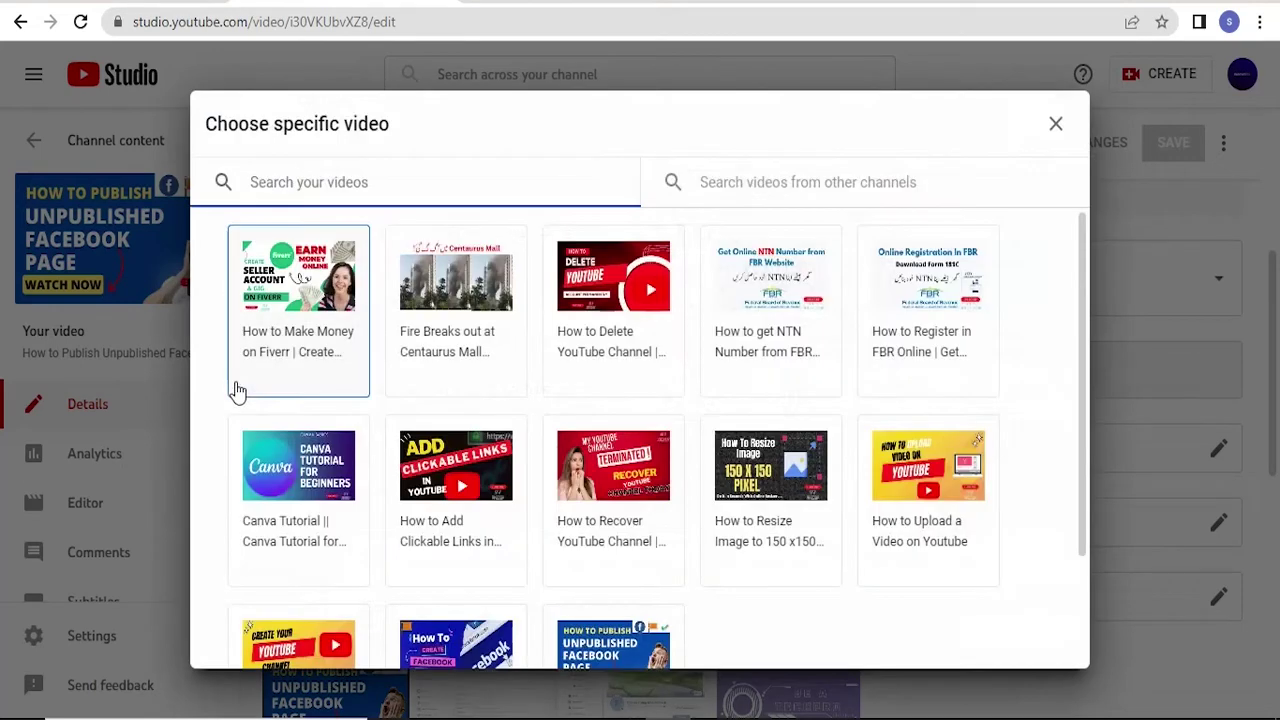
left_click(299, 472)
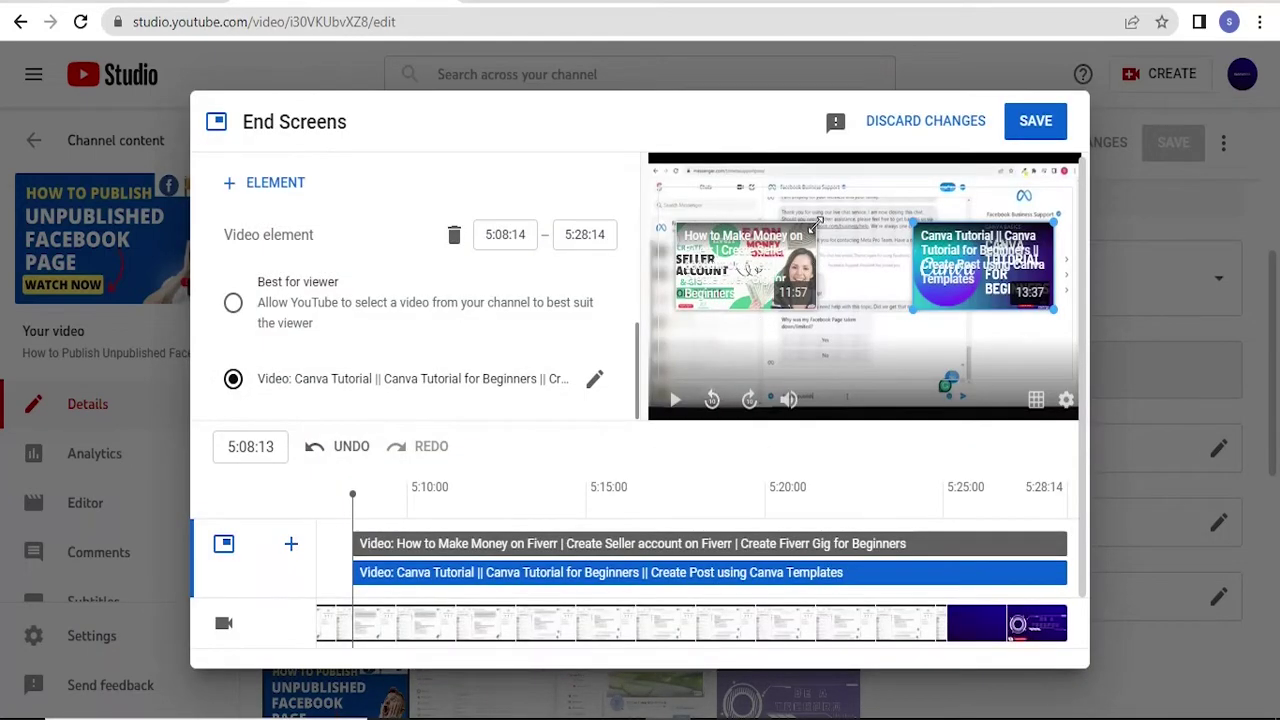
Enlarge the Fiverr and Canva video elements in the preview and align them side by side at matching size
left_click_drag(813, 227, 863, 207)
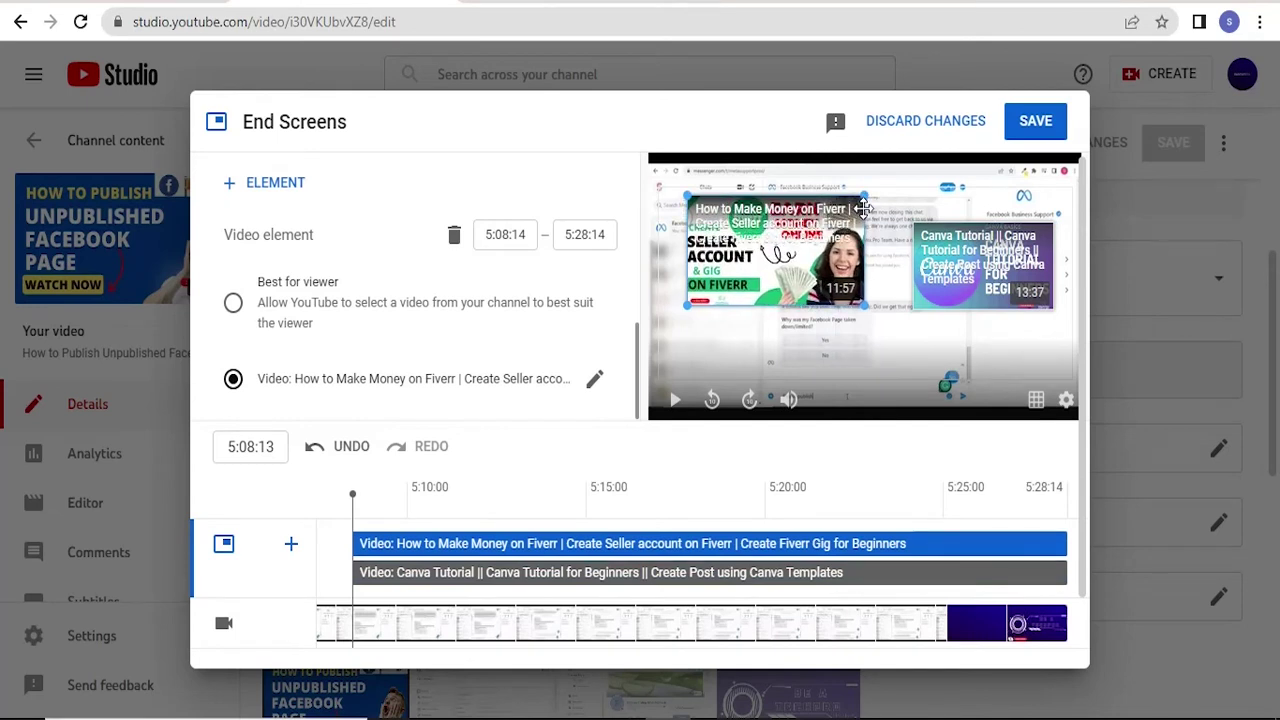
left_click_drag(772, 281, 761, 294)
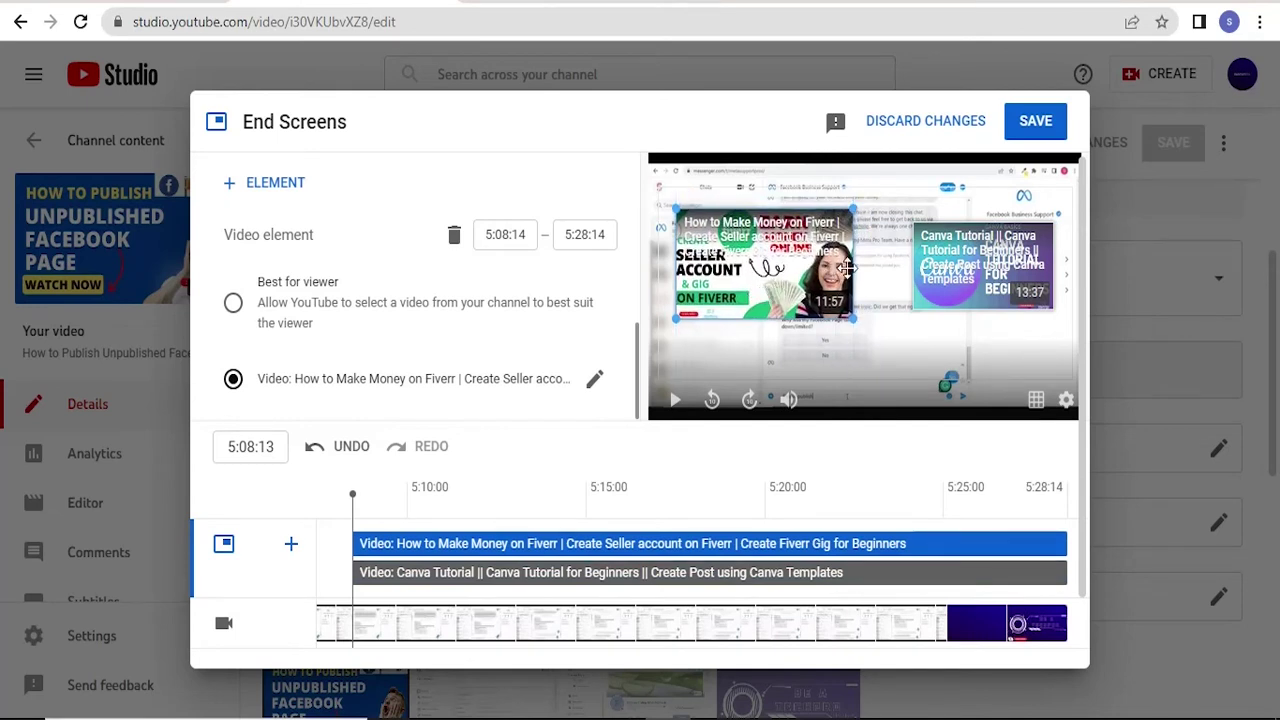
left_click(936, 245)
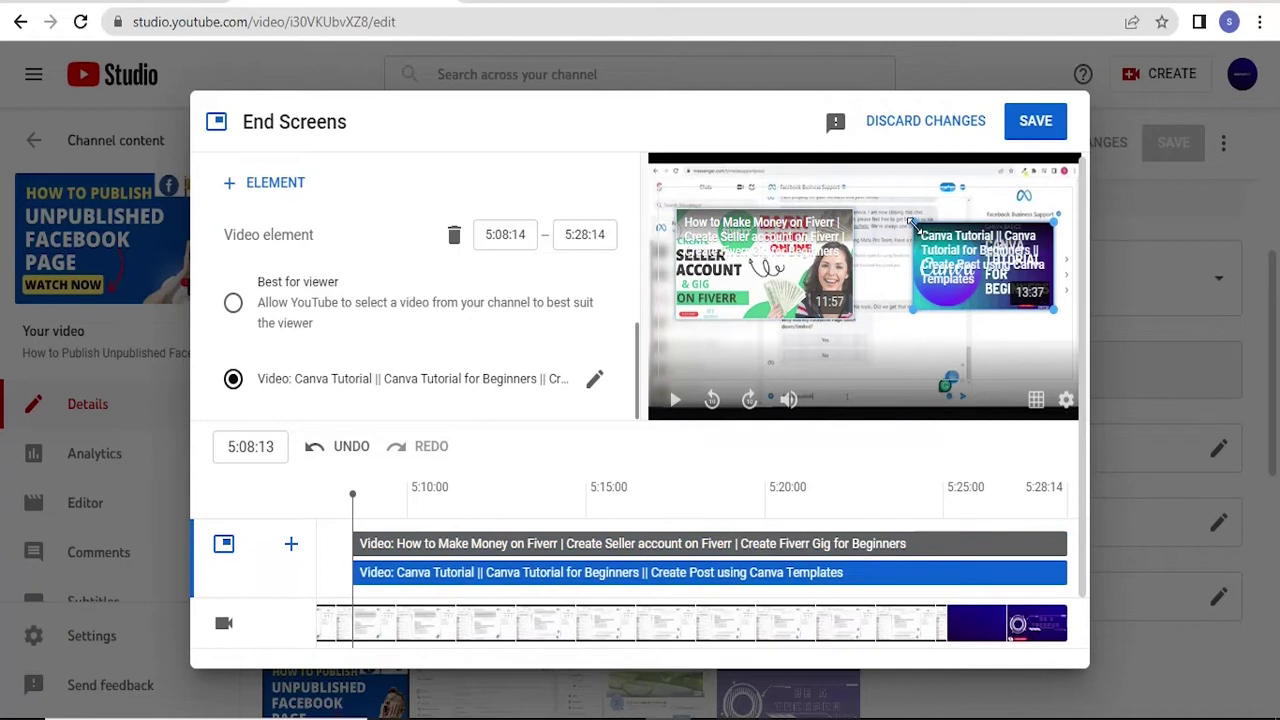
left_click_drag(911, 222, 885, 215)
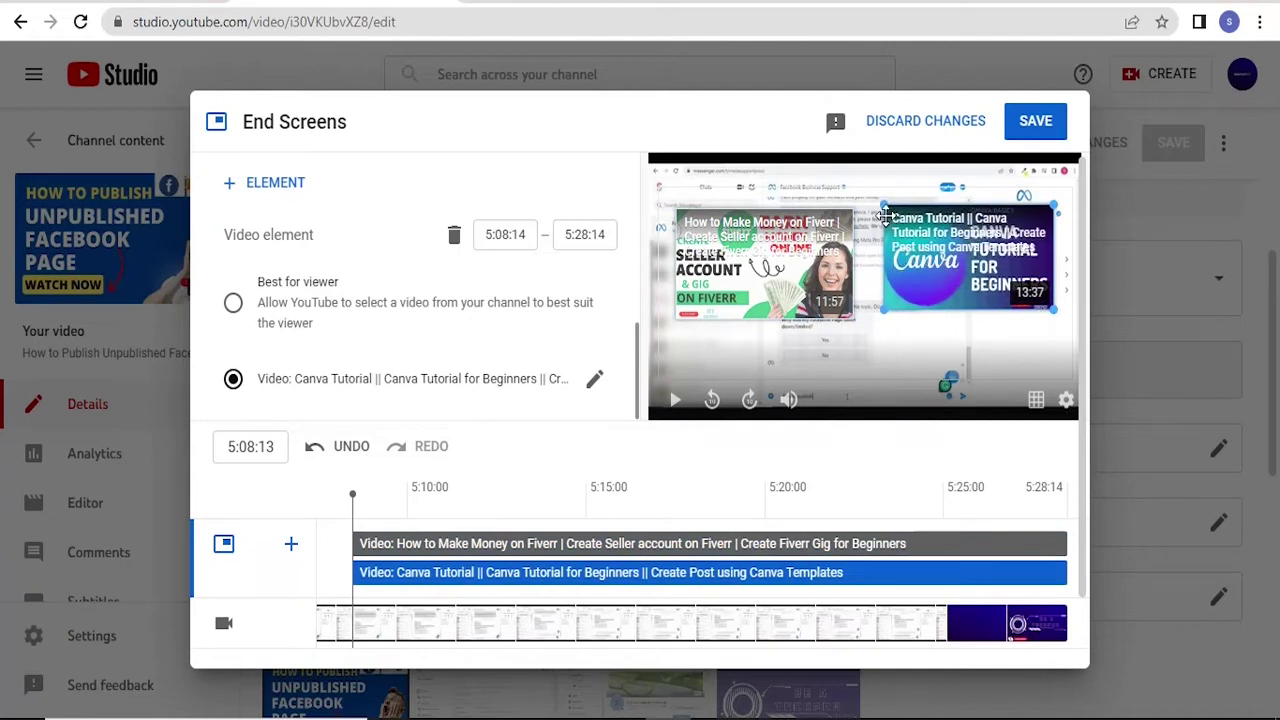
left_click_drag(884, 312, 933, 309)
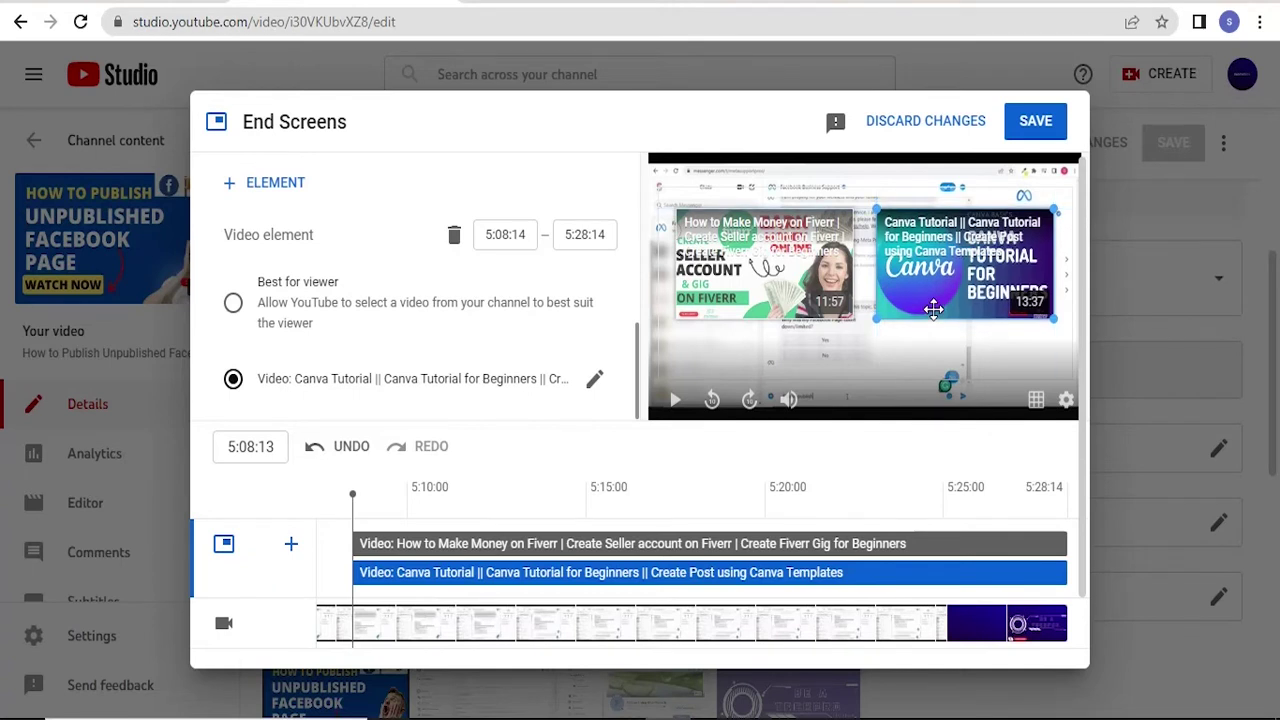
Shorten both video elements on the timeline to start at 5:23:14 and save the end screen
left_click(350, 544)
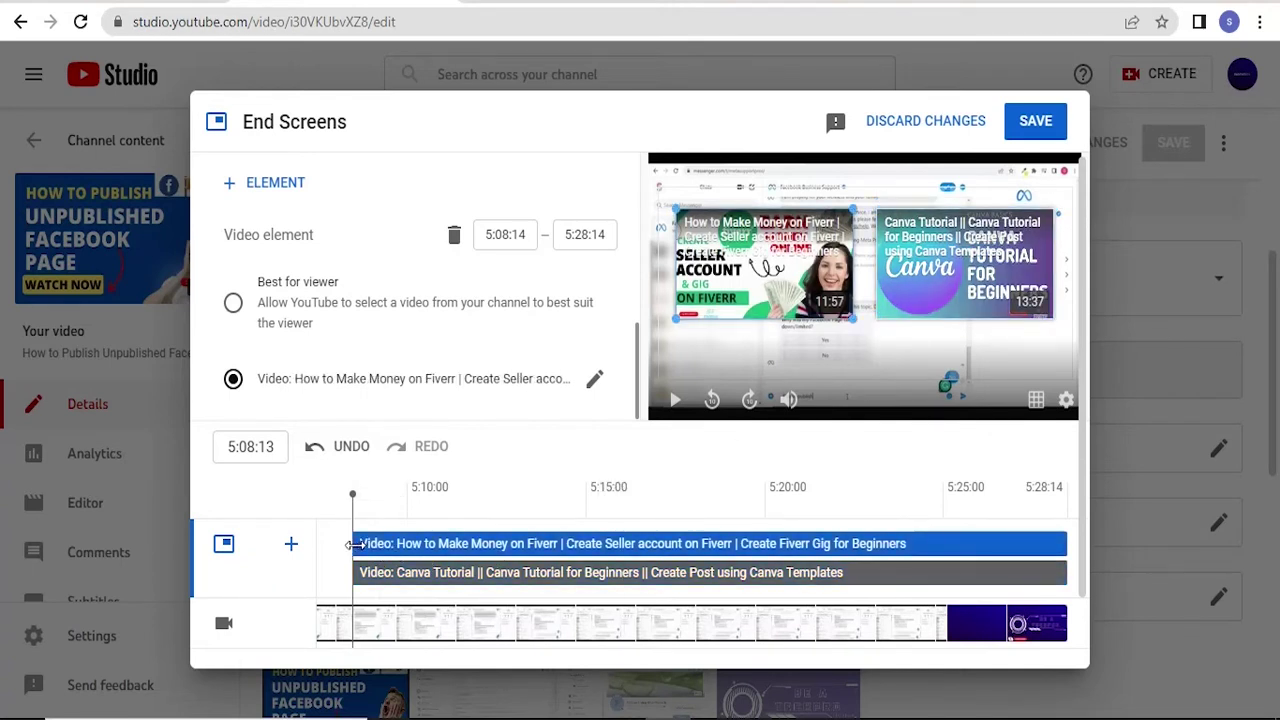
left_click_drag(350, 544, 950, 548)
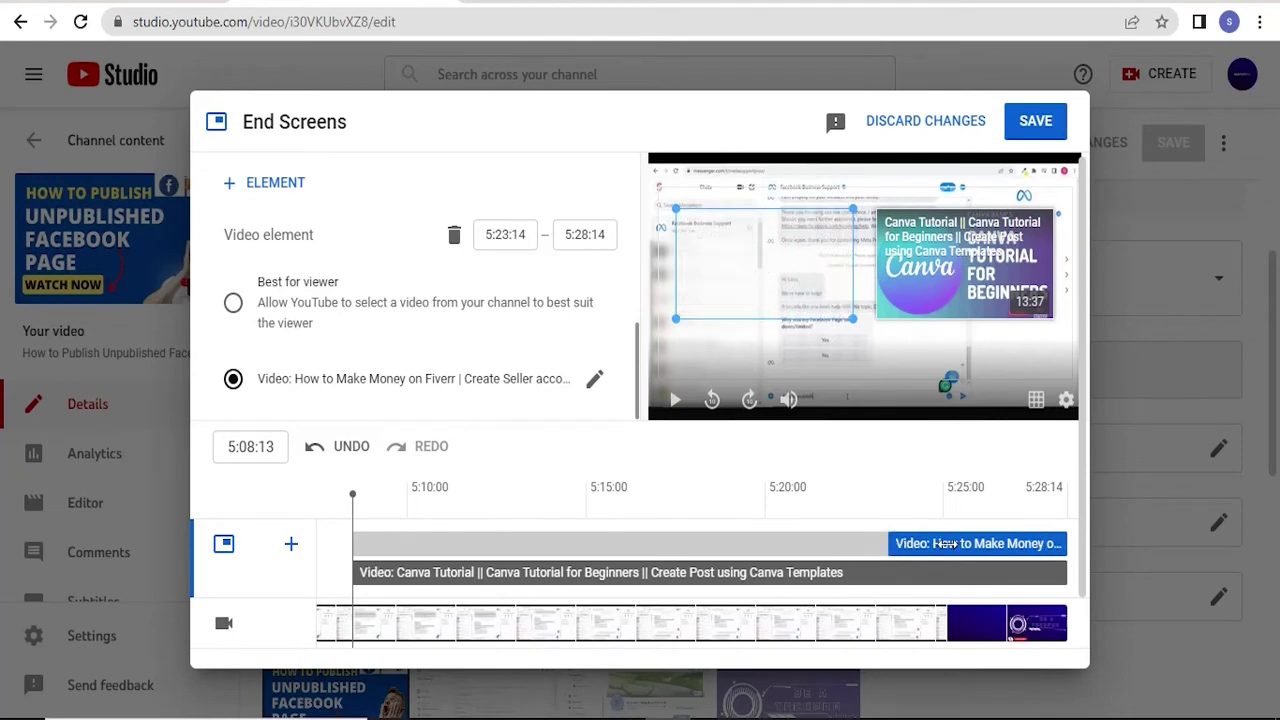
left_click_drag(354, 572, 910, 548)
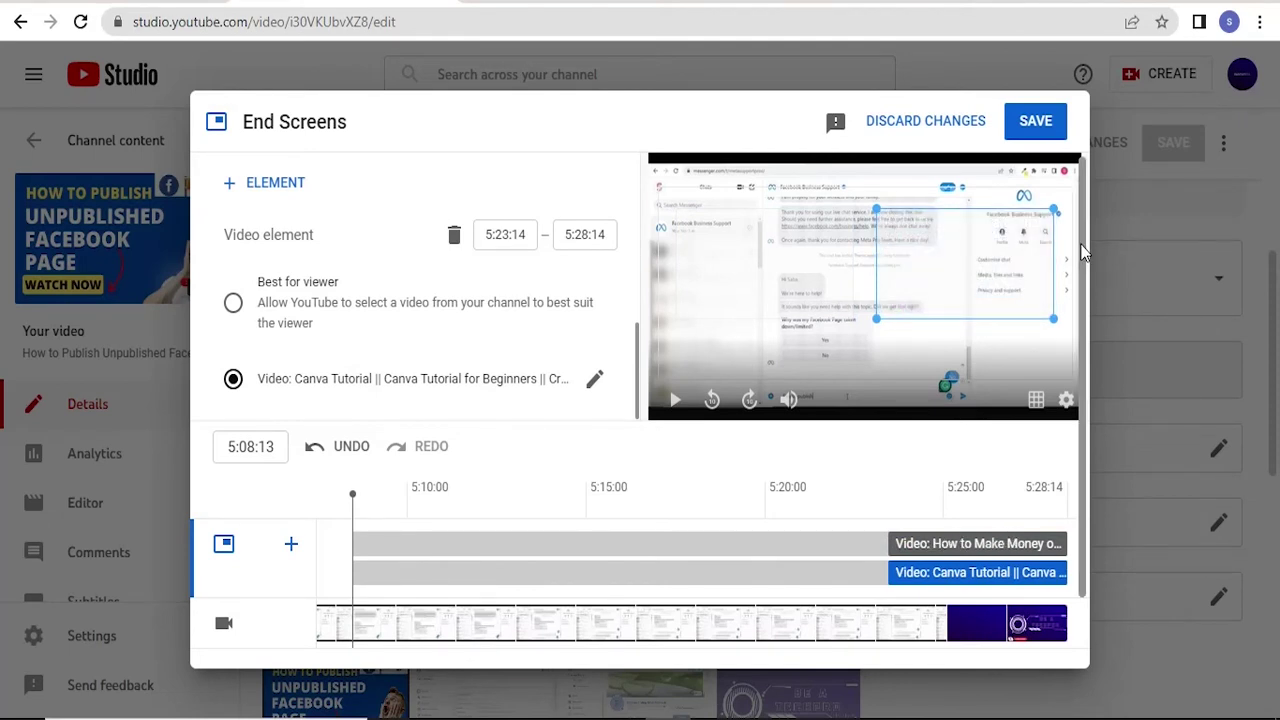
left_click(1036, 141)
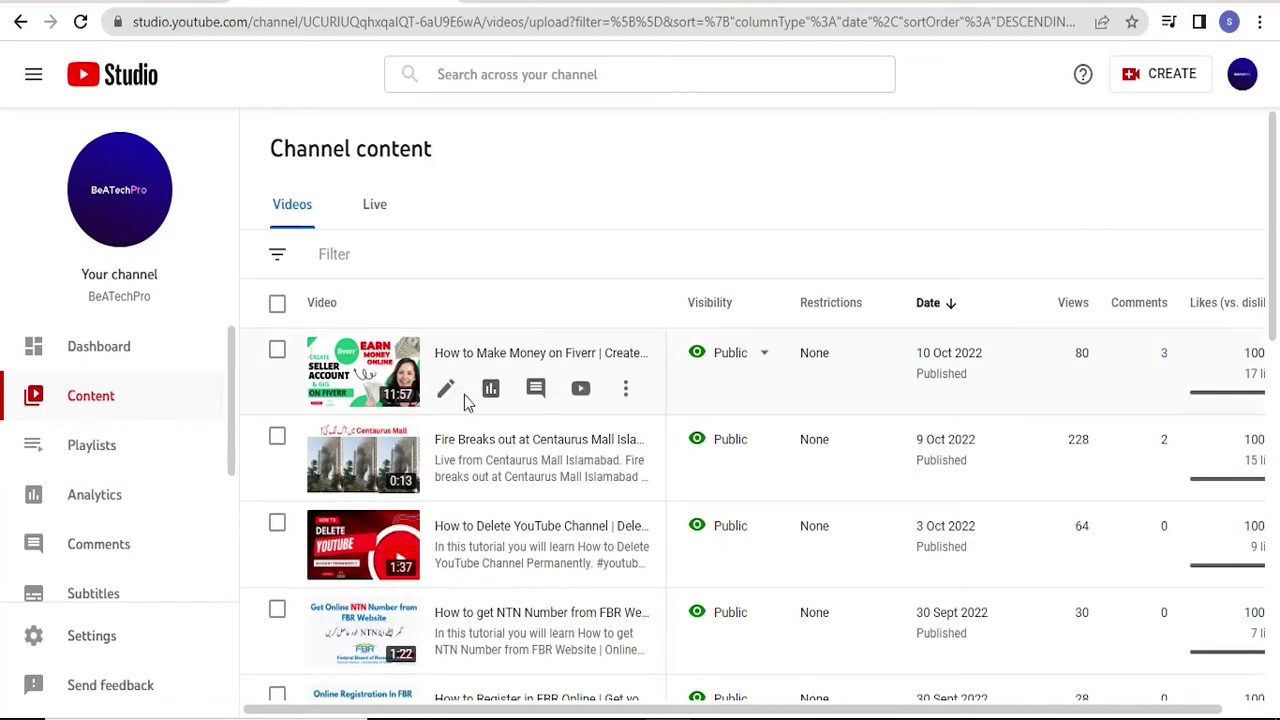
Open the end screen editor for the "How to Make Money on Fiverr" video from the channel content
left_click(448, 391)
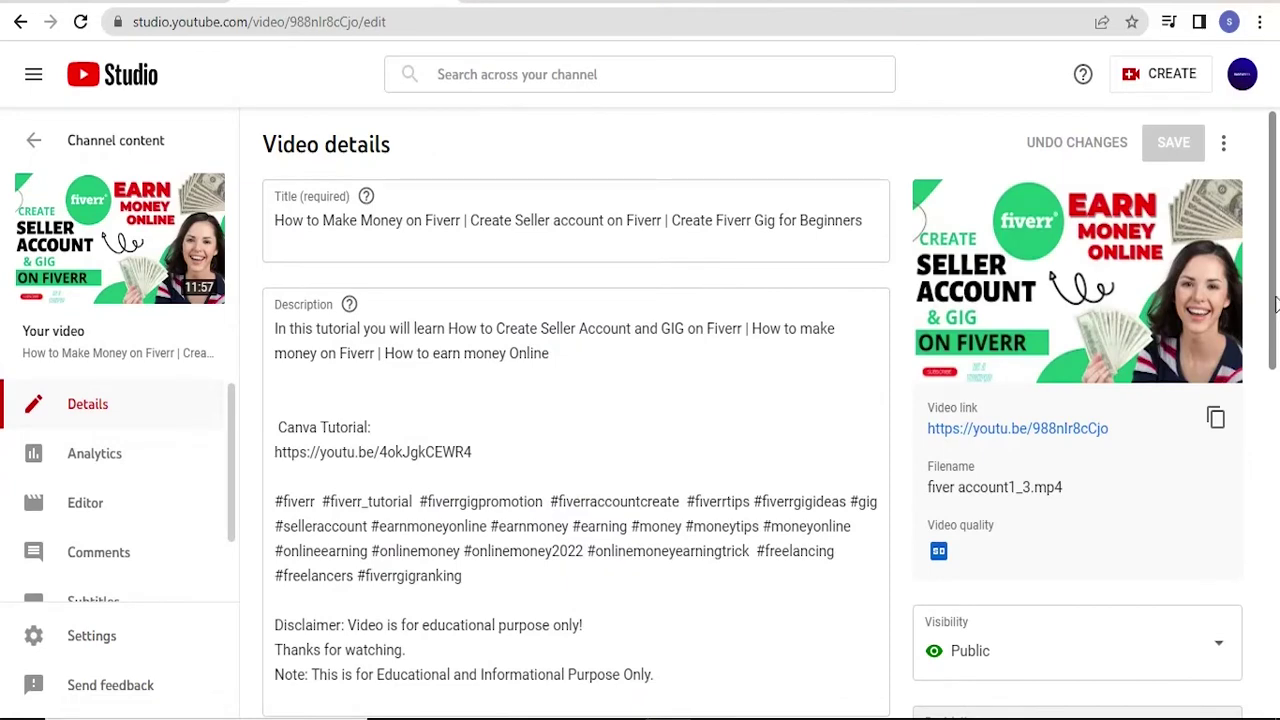
left_click_drag(1275, 305, 1275, 470)
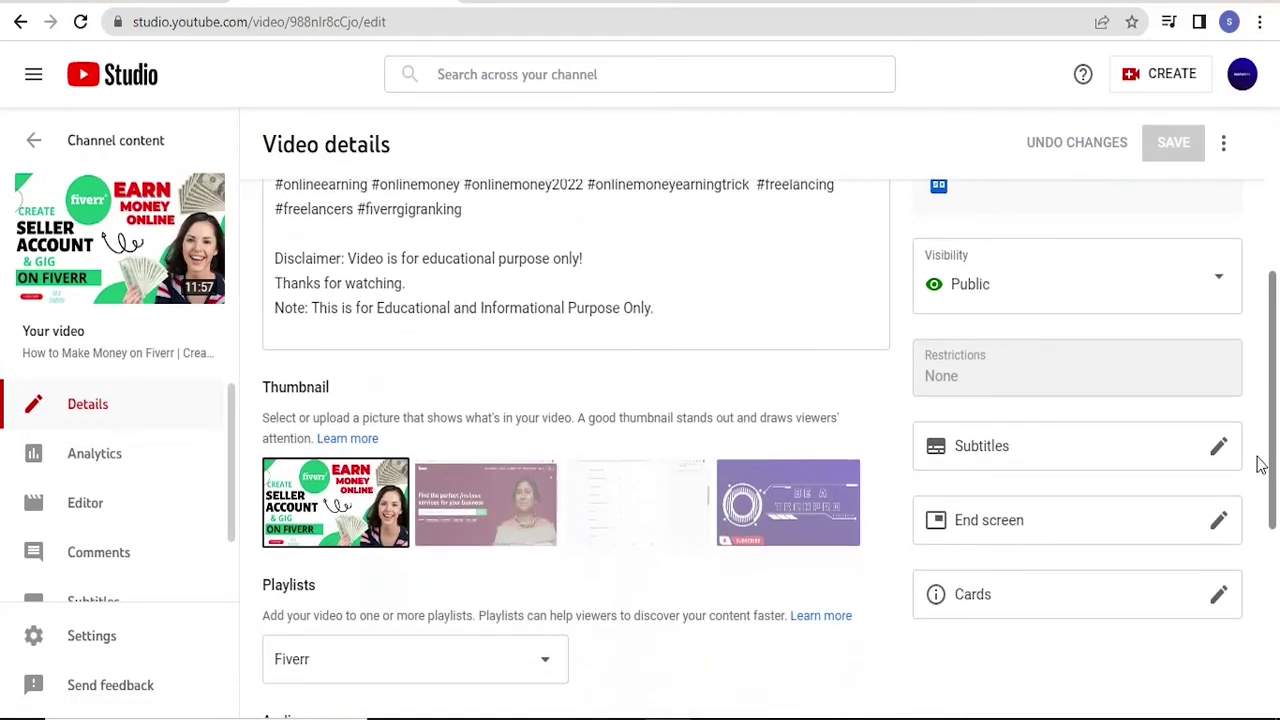
left_click(1219, 522)
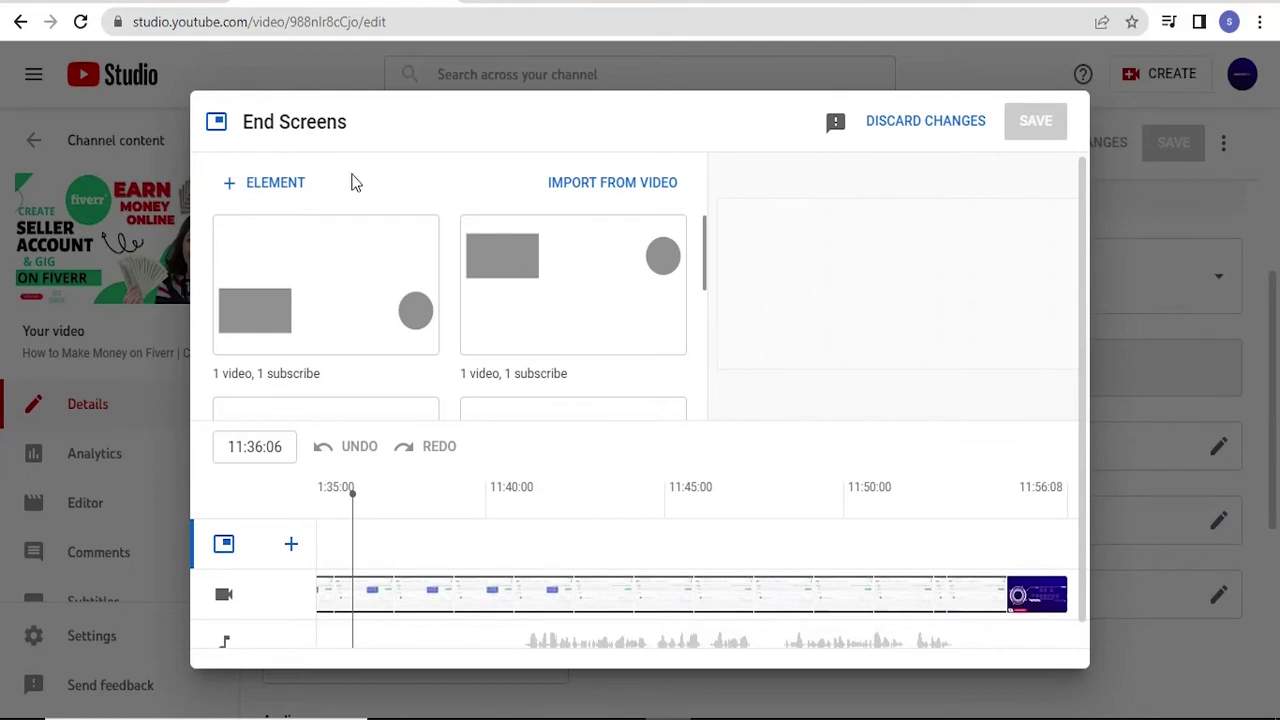
Add a video element to the end screen and shift it slightly in the preview
left_click(296, 190)
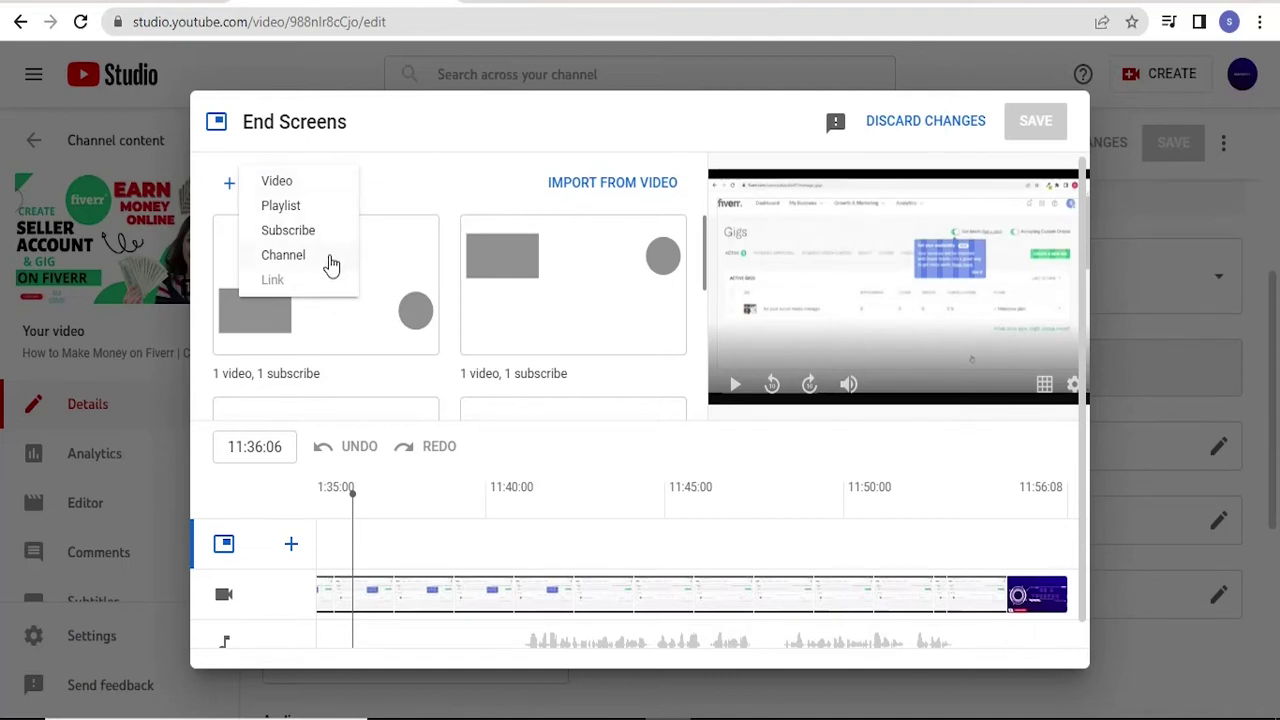
left_click(316, 184)
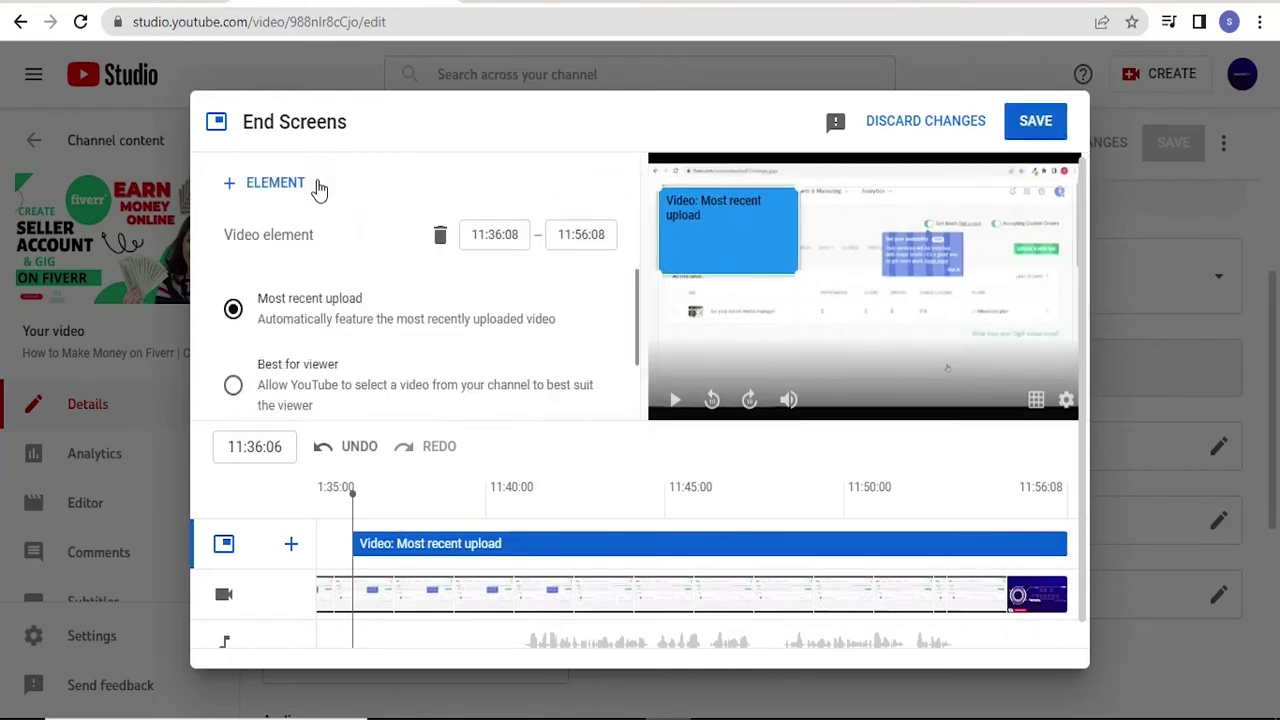
left_click_drag(740, 257, 744, 263)
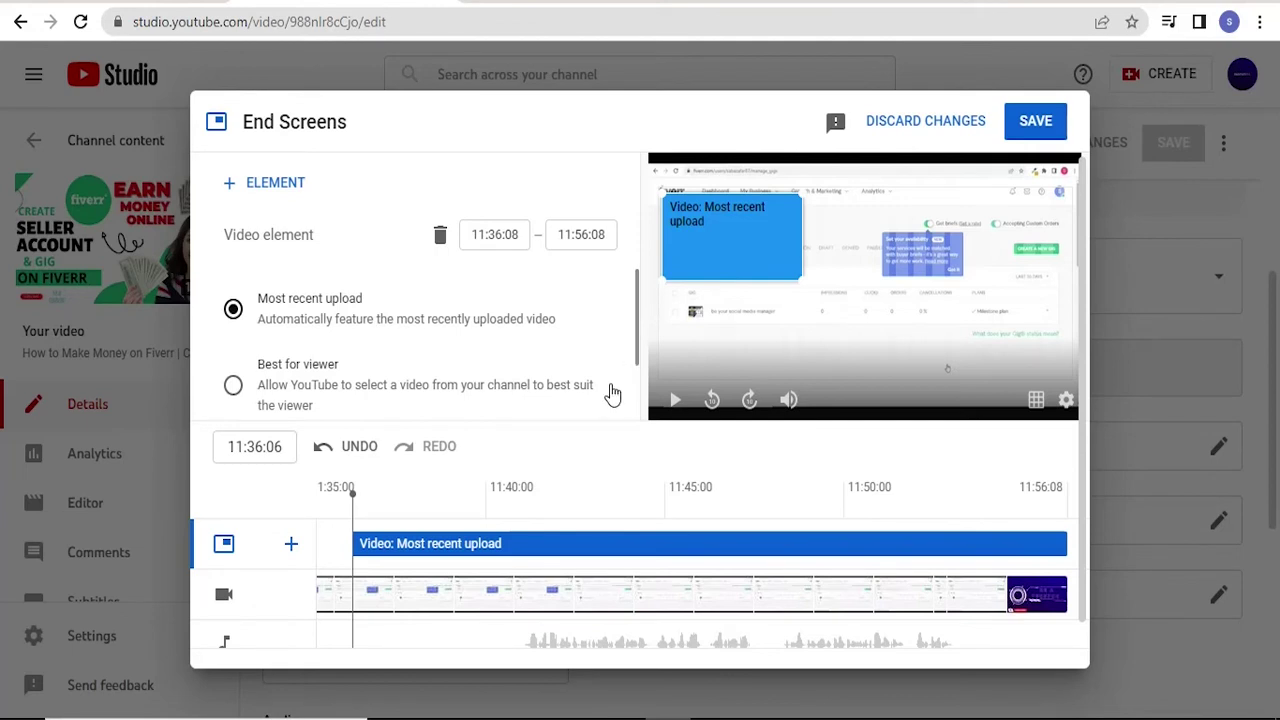
Set the video element to feature the specific video "How to Publish Unpublished Facebook Page"
left_click_drag(640, 357, 643, 414)
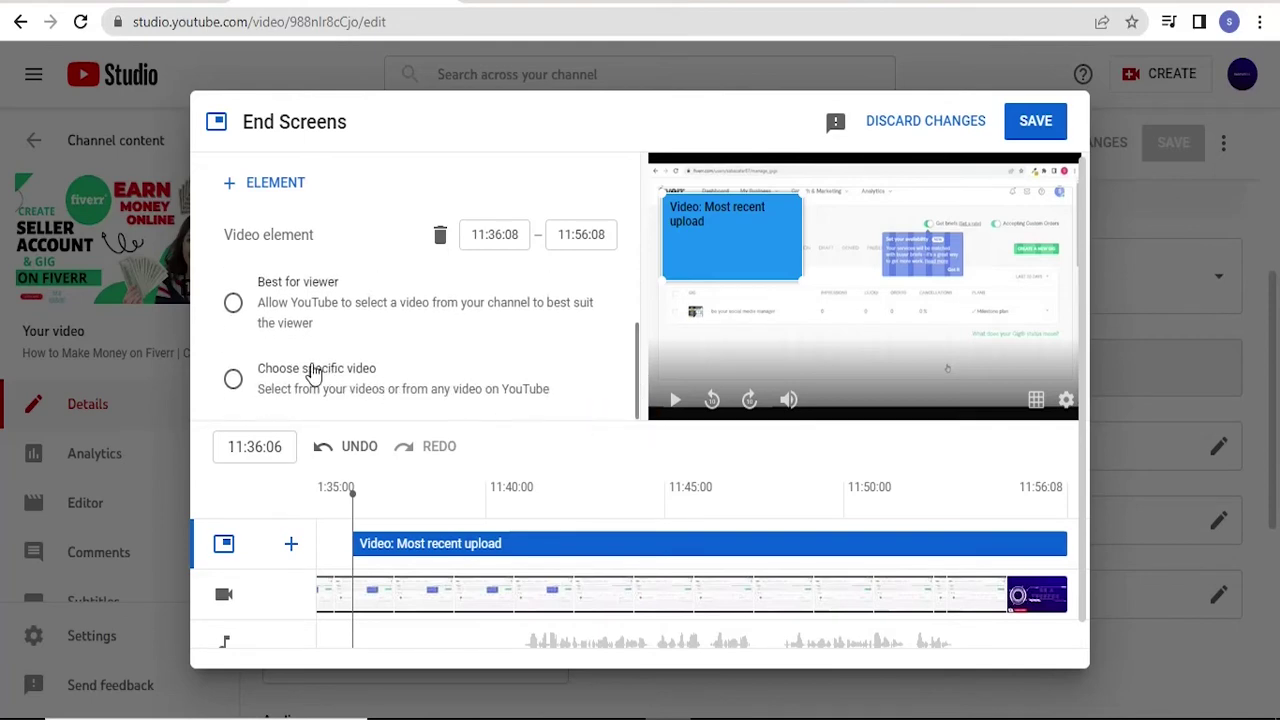
left_click(233, 382)
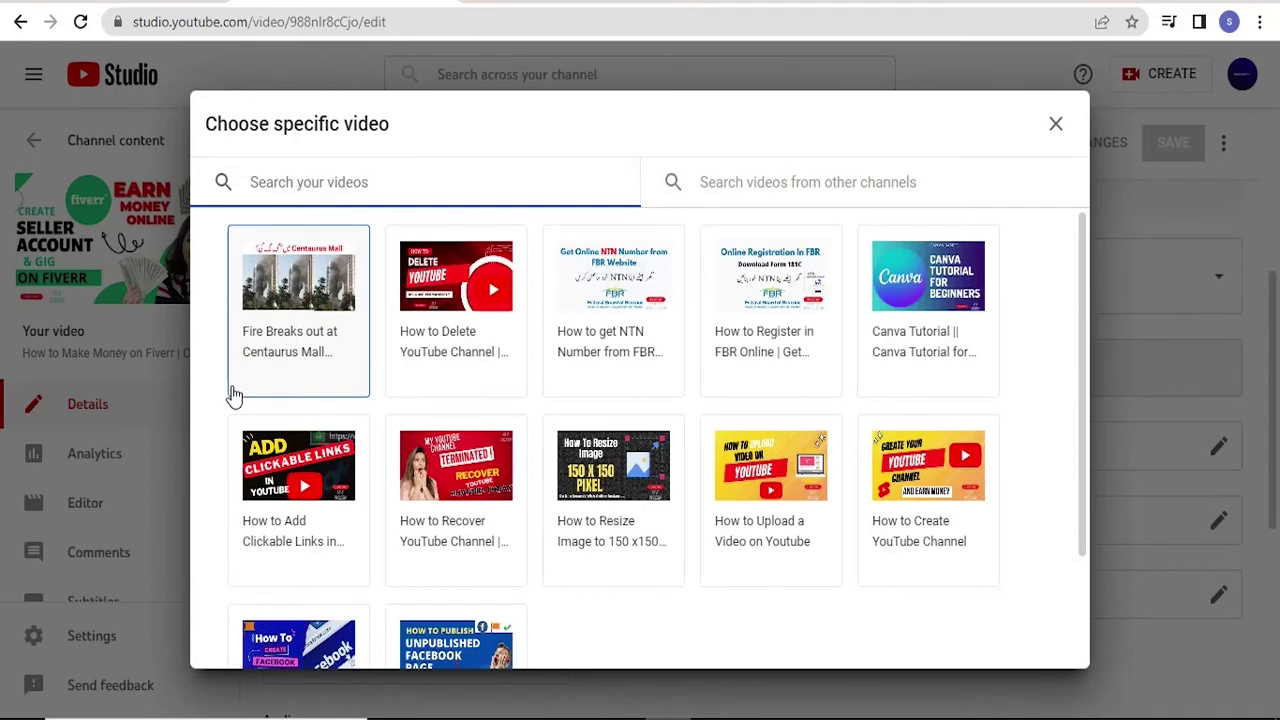
left_click(450, 642)
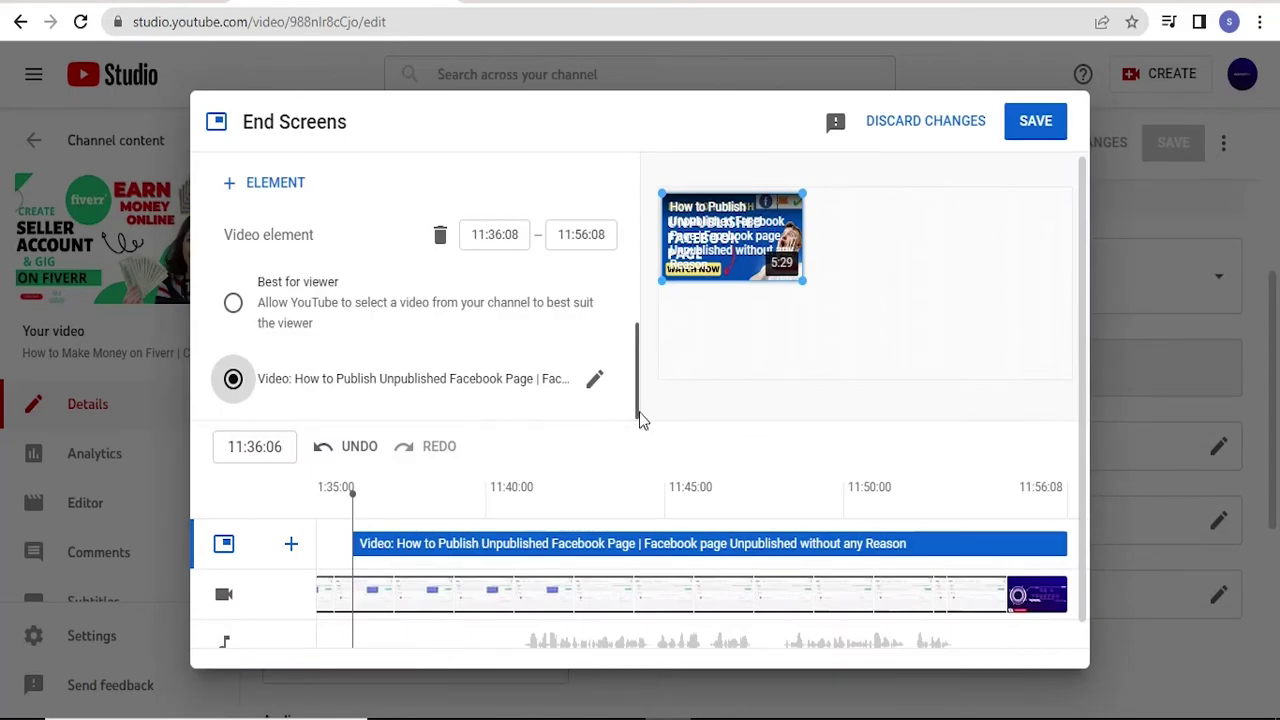
Add a second video element and place it directly below the Facebook page video in the preview
left_click_drag(640, 420, 646, 320)
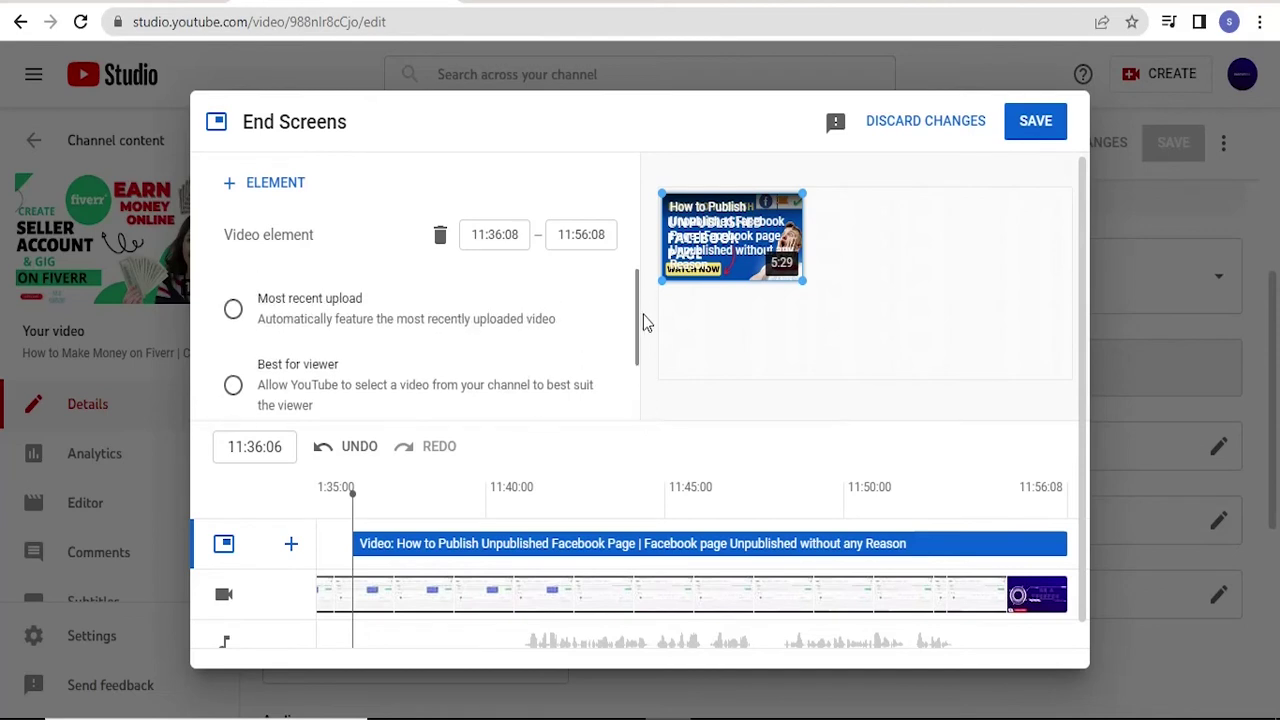
left_click(263, 188)
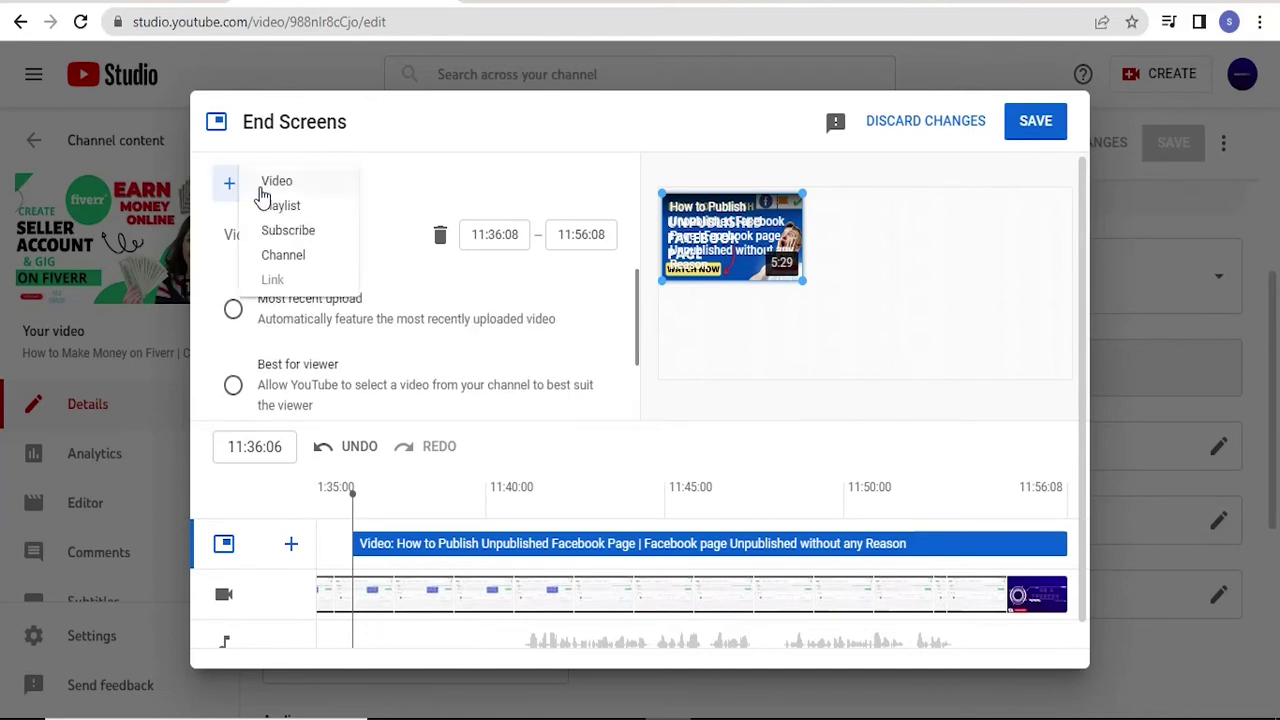
left_click(338, 184)
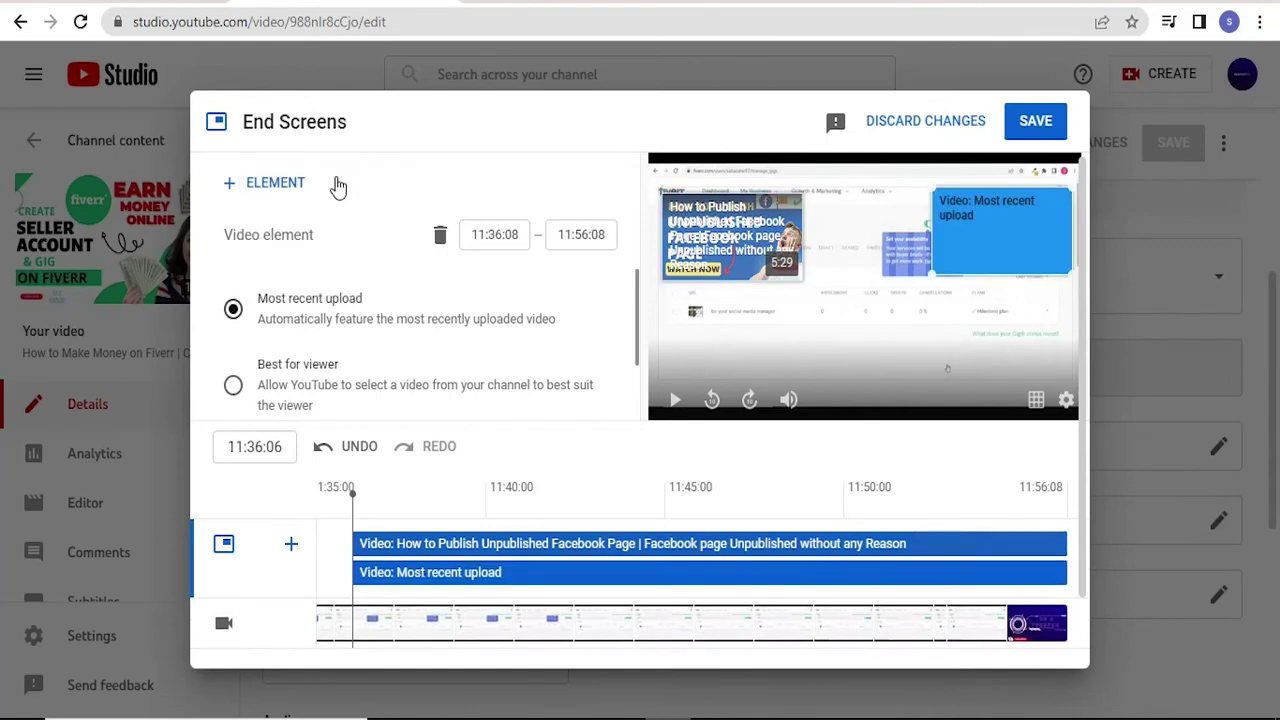
left_click_drag(978, 259, 714, 398)
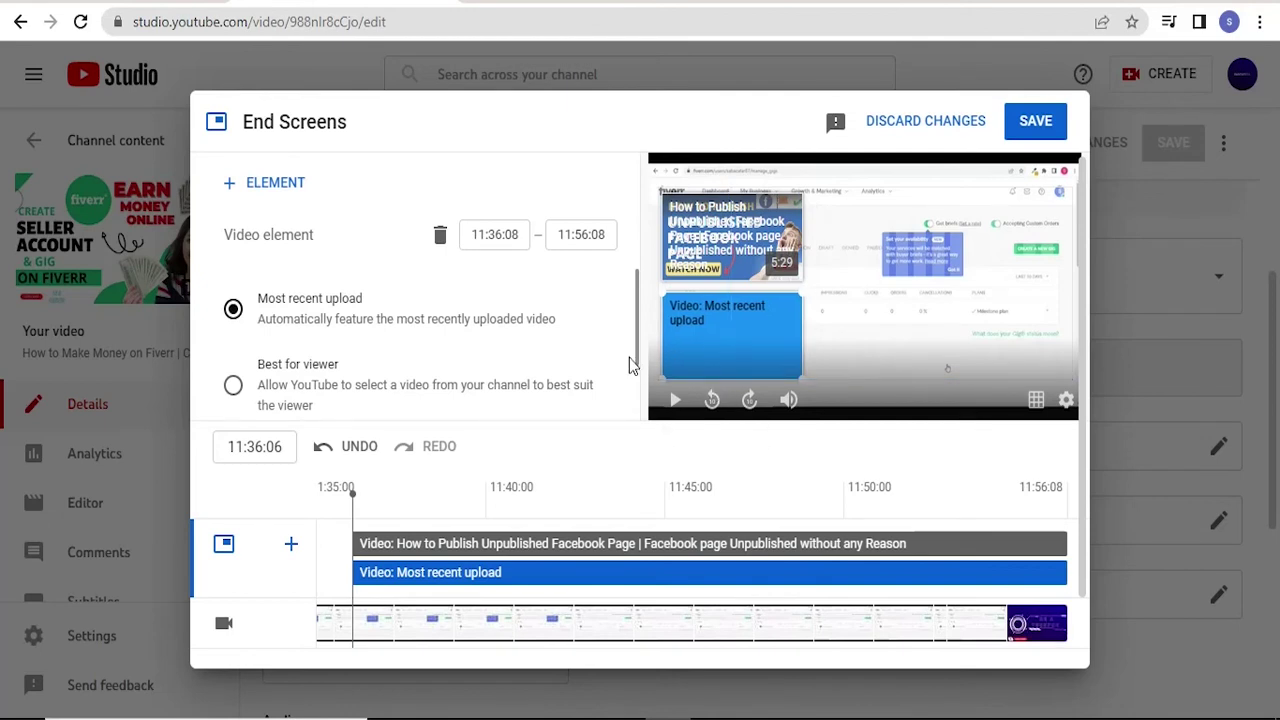
Set the second video element to feature the specific video "Canva Tutorial || Canva Tutorial for Beginners"
left_click_drag(637, 357, 640, 416)
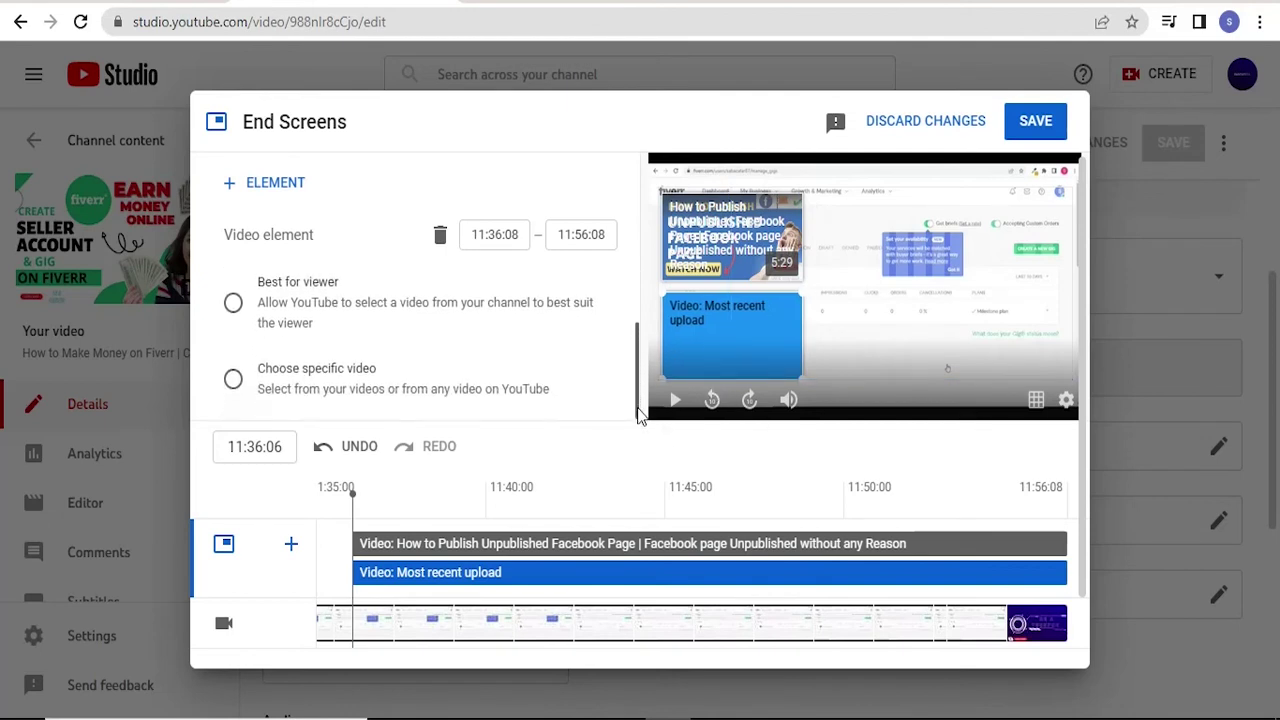
left_click(240, 391)
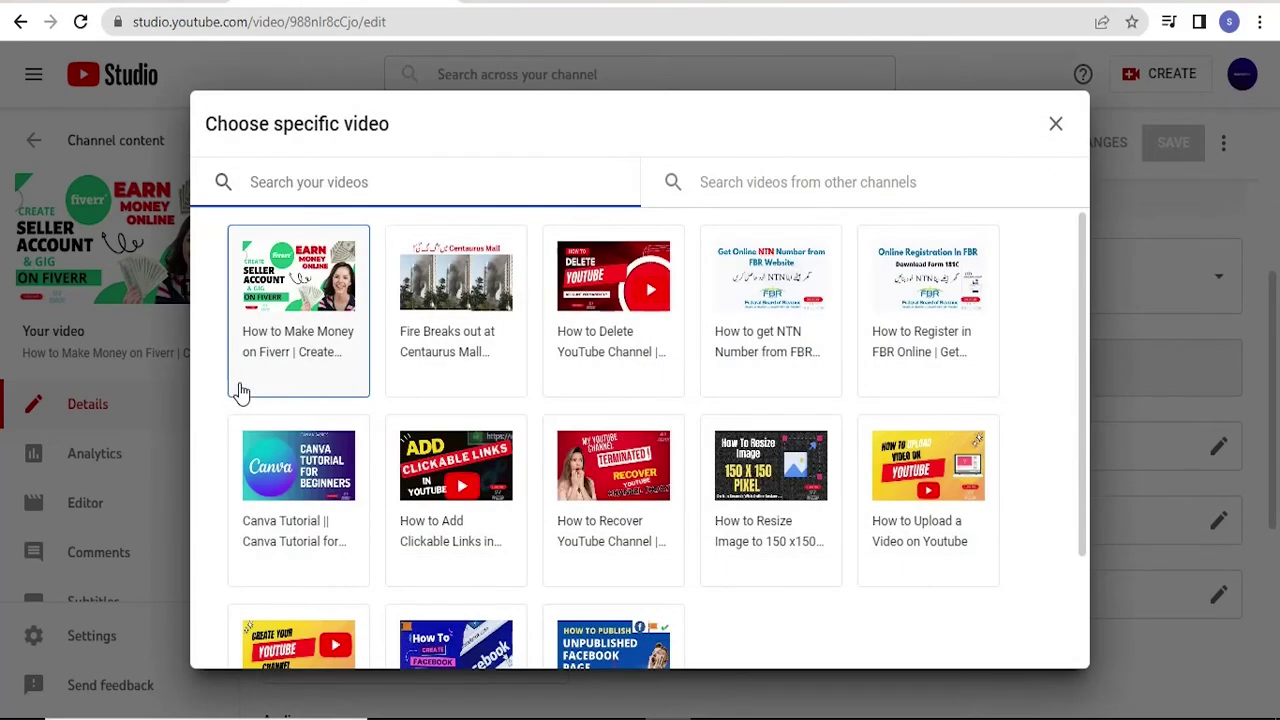
left_click(297, 470)
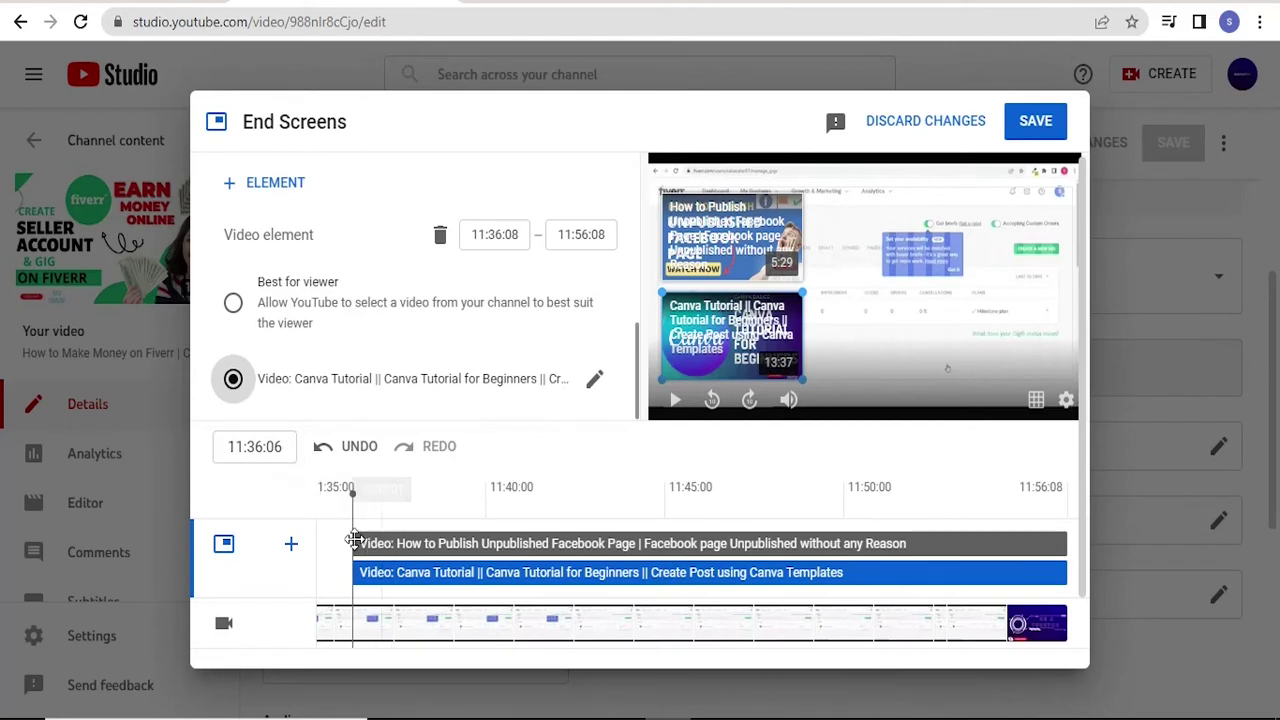
Shorten both video elements on the timeline to start at 11:51:08 and save the end screen
left_click_drag(355, 540, 976, 550)
left_click_drag(355, 572, 900, 582)
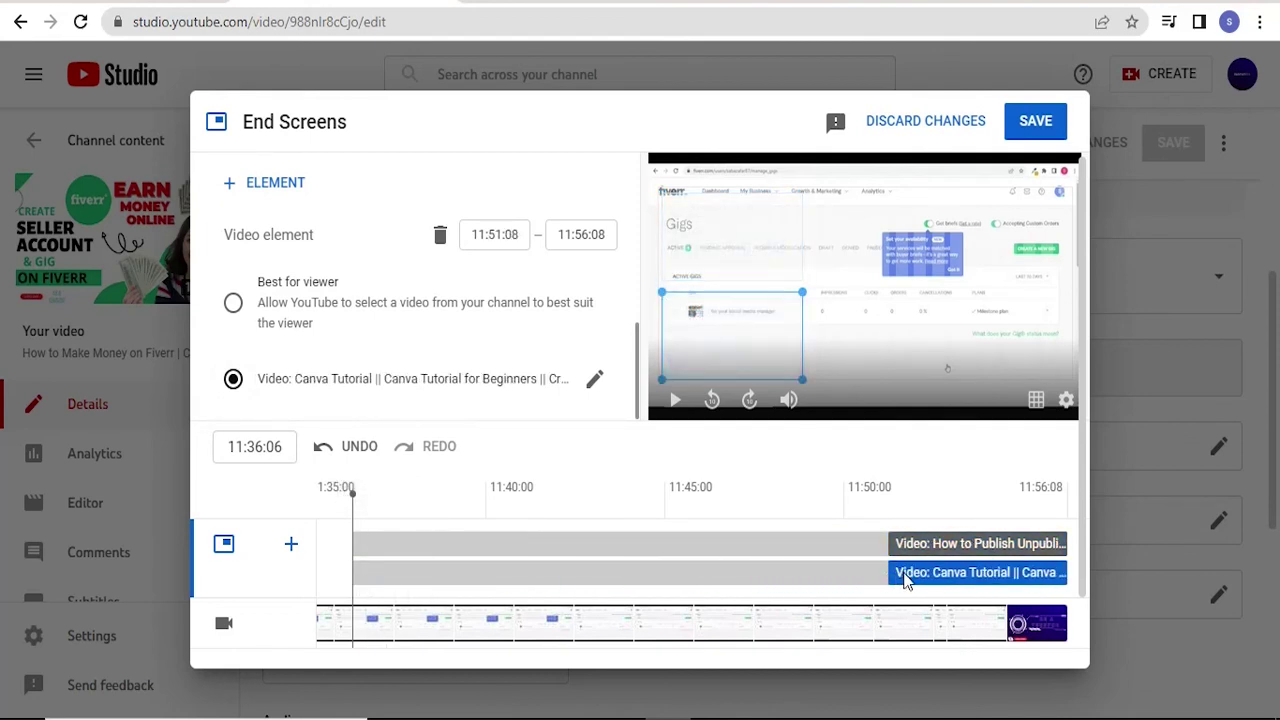
left_click(1040, 141)
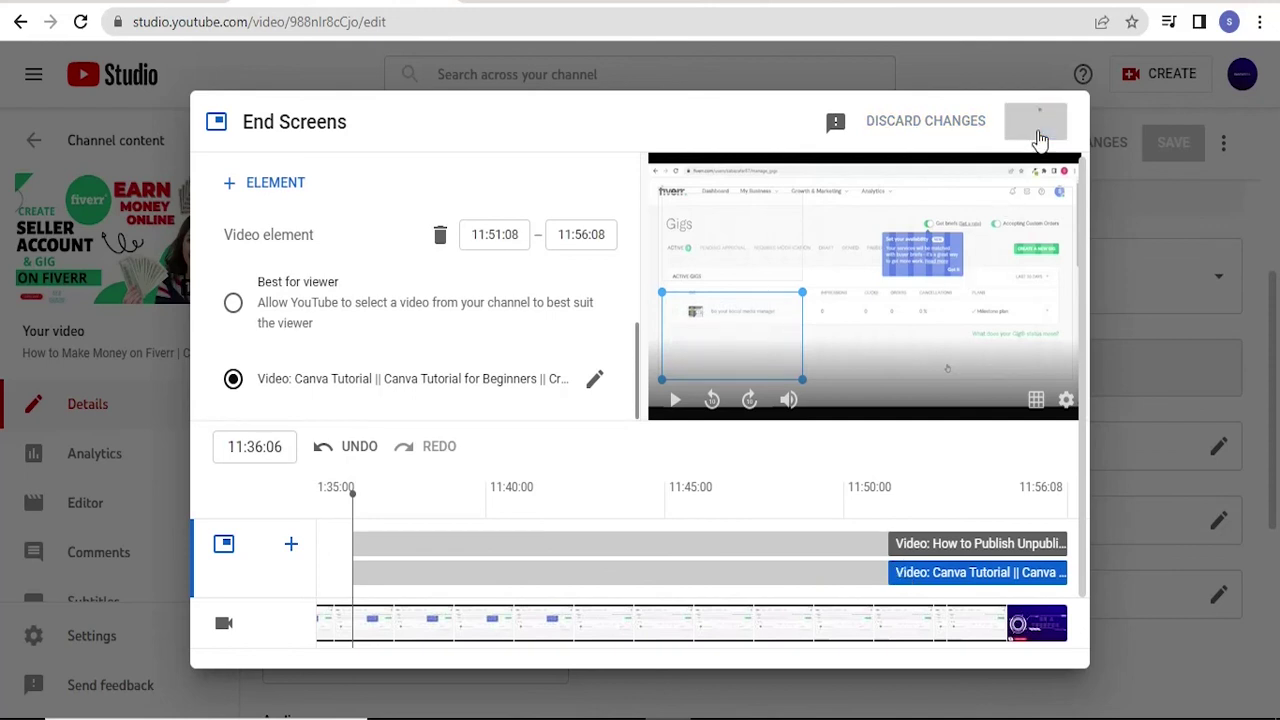